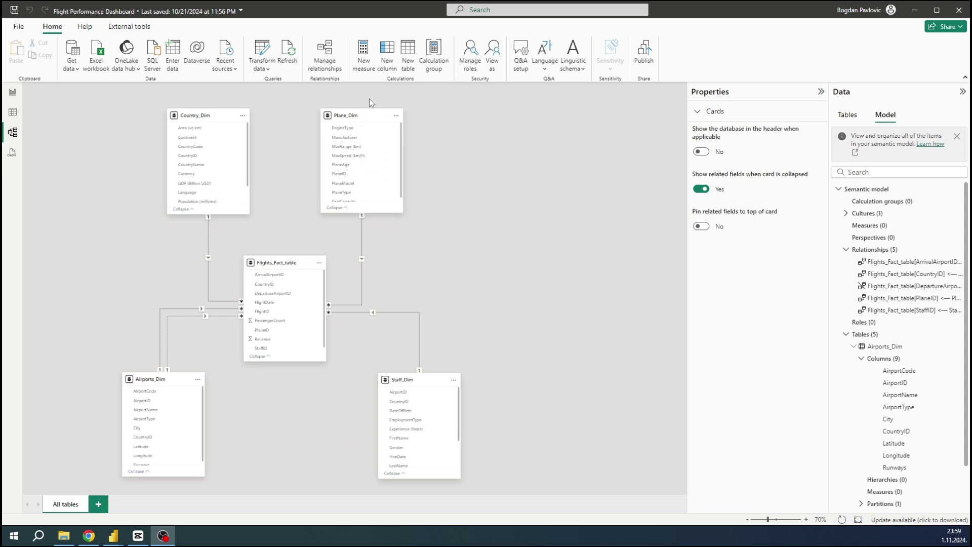
# Step: Start a new calculated table named 'Calendar table' with an ADDCOLUMNS( formula
pyautogui.click(412, 57)
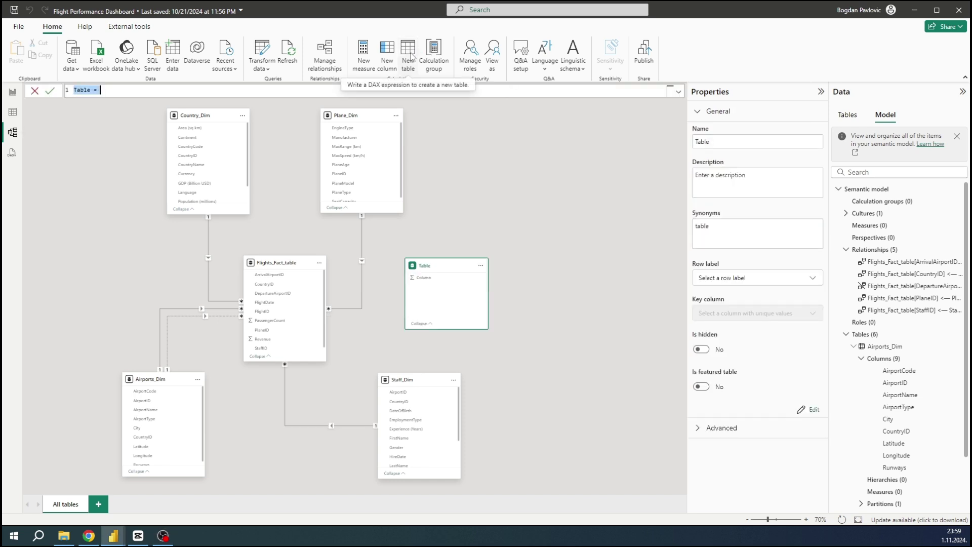
pyautogui.write('Calendar table=')
pyautogui.hotkey('shift', 'Return')
pyautogui.write('ADDCOLUMNS(')
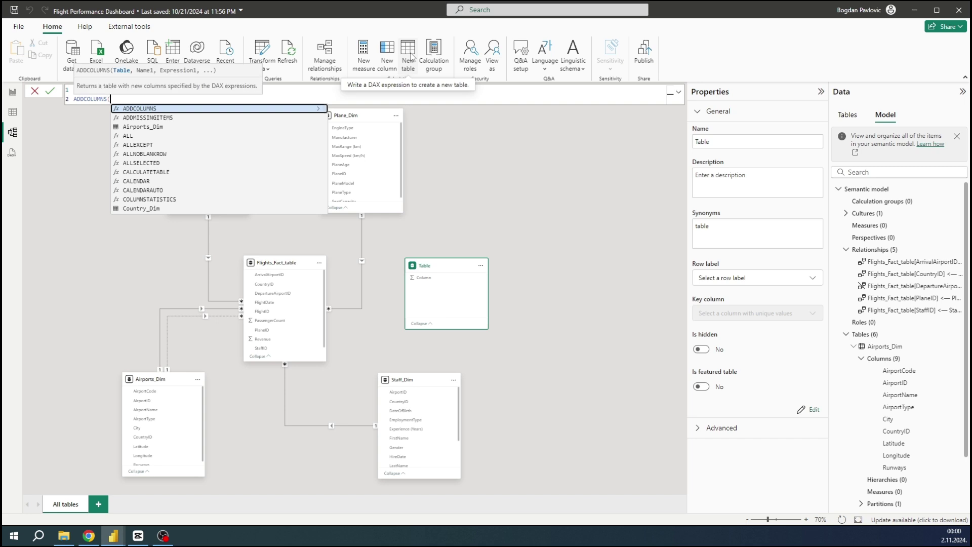
pyautogui.hotkey('shift', 'Return')
# Step: Add CALENDAR spanning MIN to MAX of Flights_Fact_table[FlightDate]
pyautogui.write('calenda')
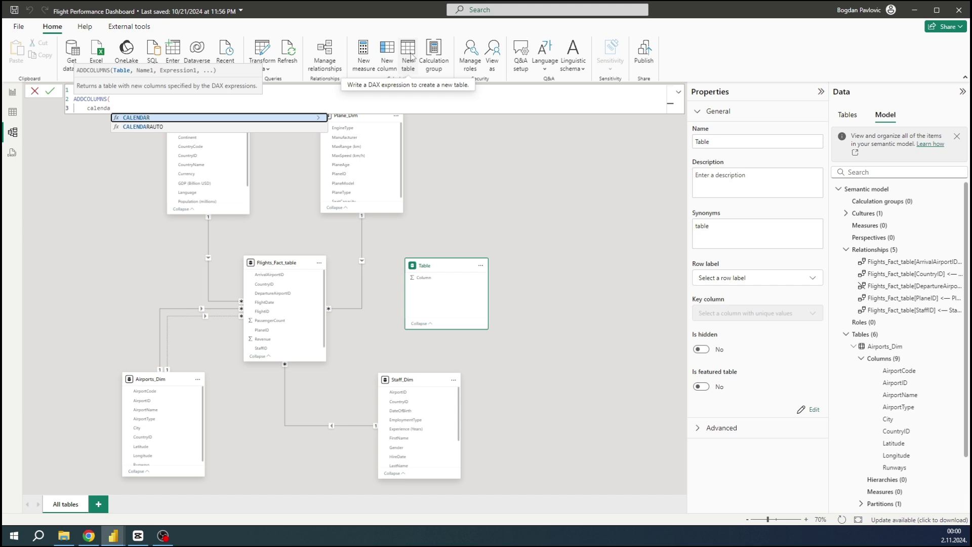
pyautogui.press('Tab')
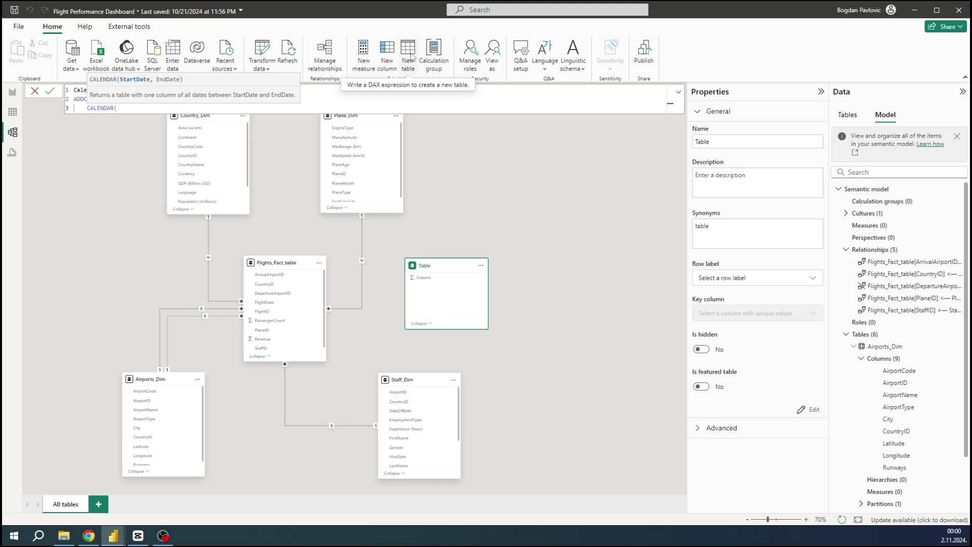
pyautogui.write('min')
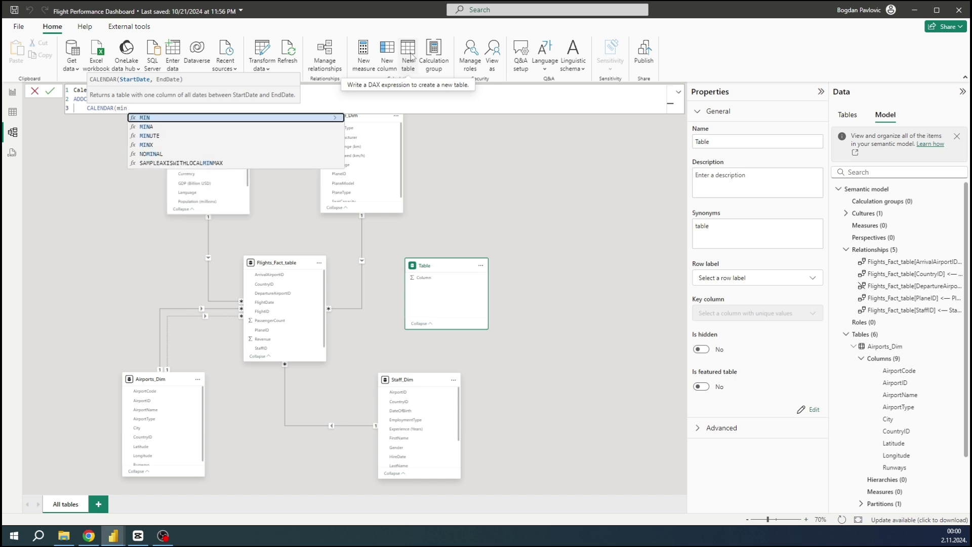
pyautogui.press('Tab')
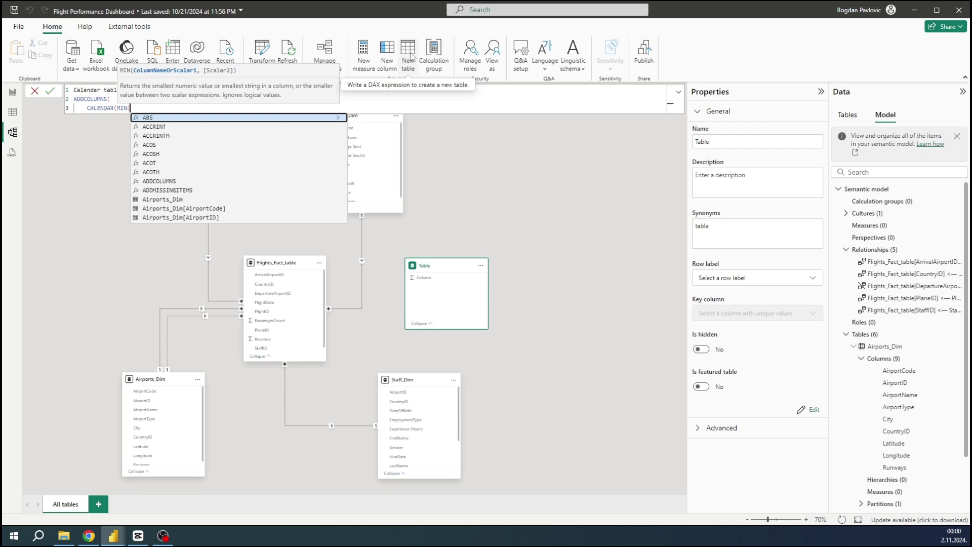
pyautogui.write('date')
pyautogui.press('Up')
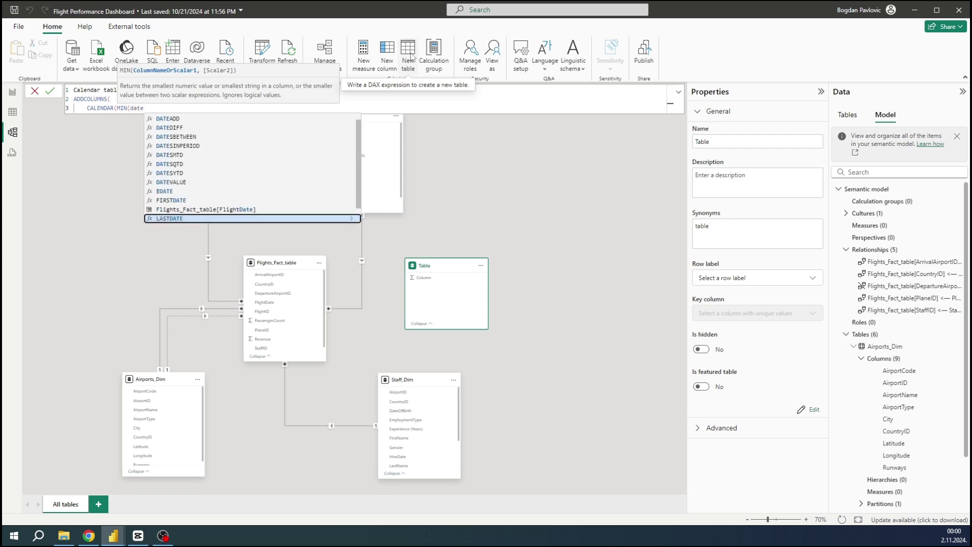
pyautogui.press('Tab')
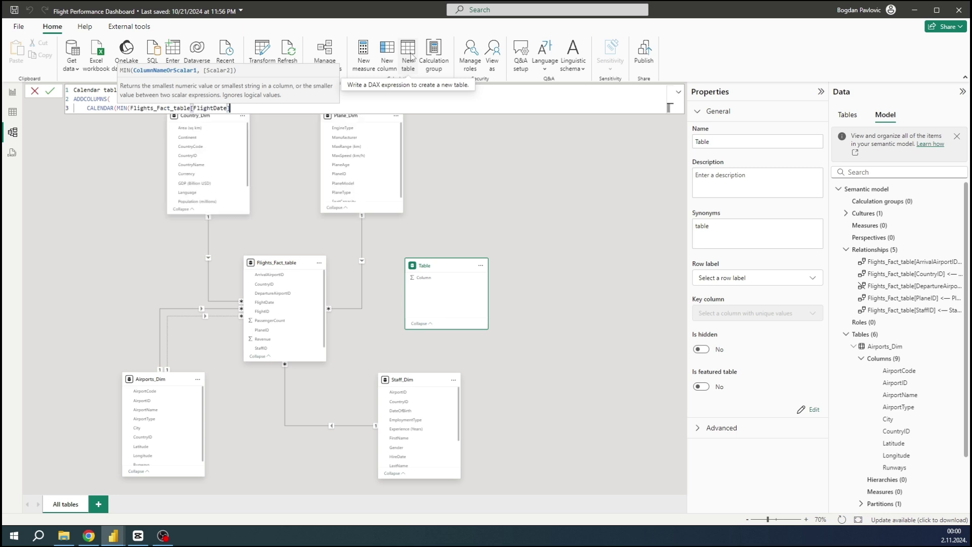
pyautogui.write('),')
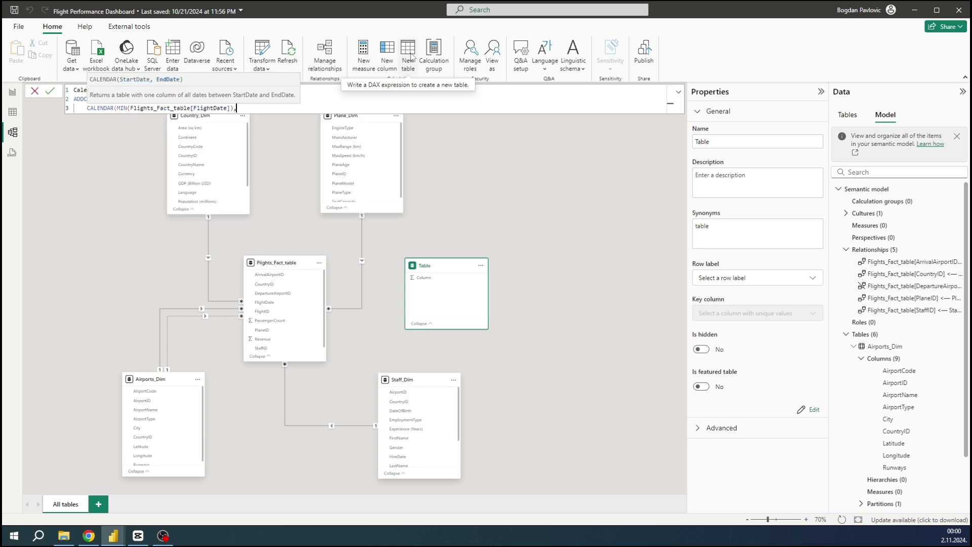
pyautogui.write('max')
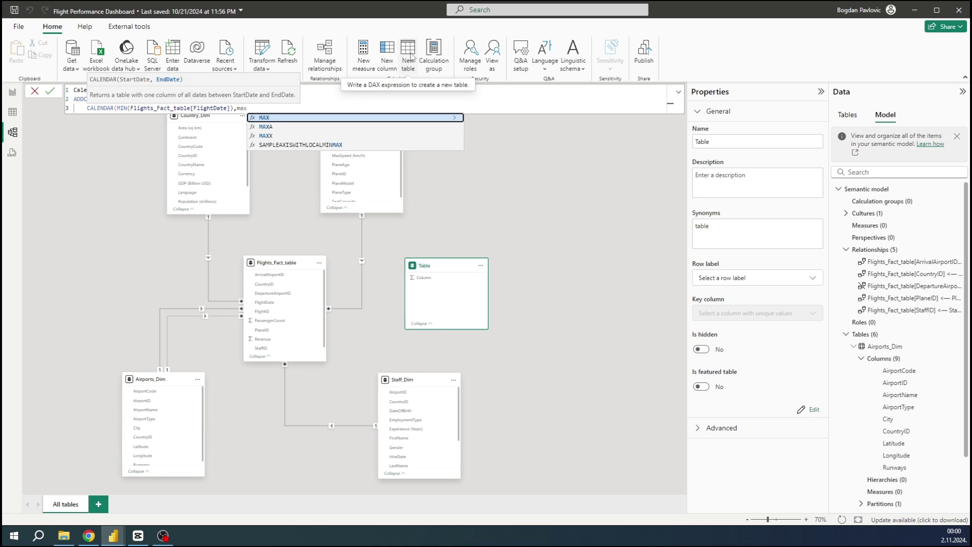
pyautogui.press('Tab')
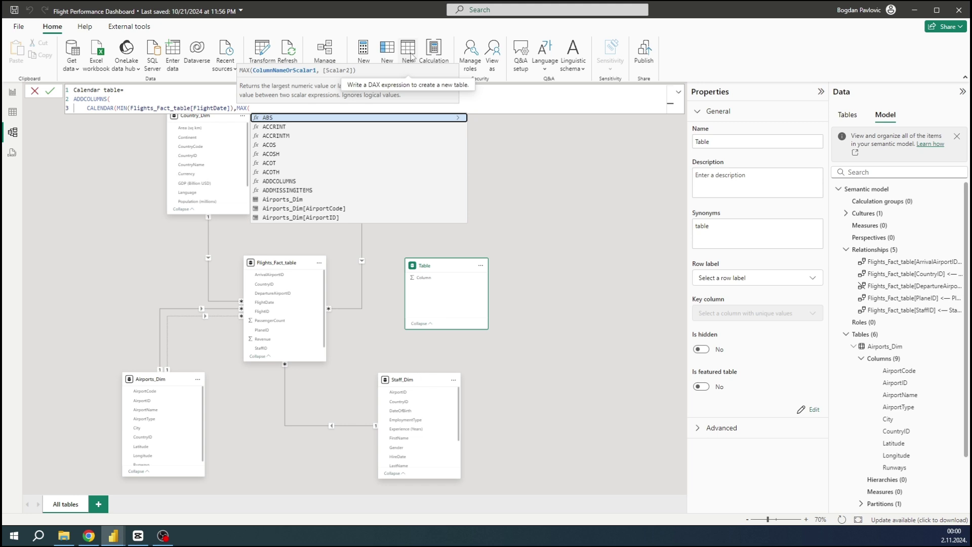
pyautogui.write('flightda')
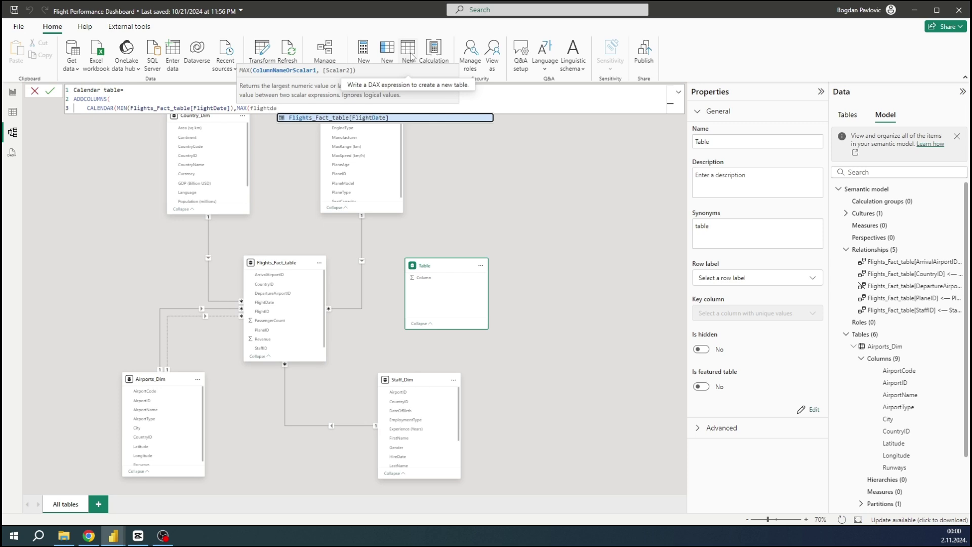
pyautogui.press('Tab')
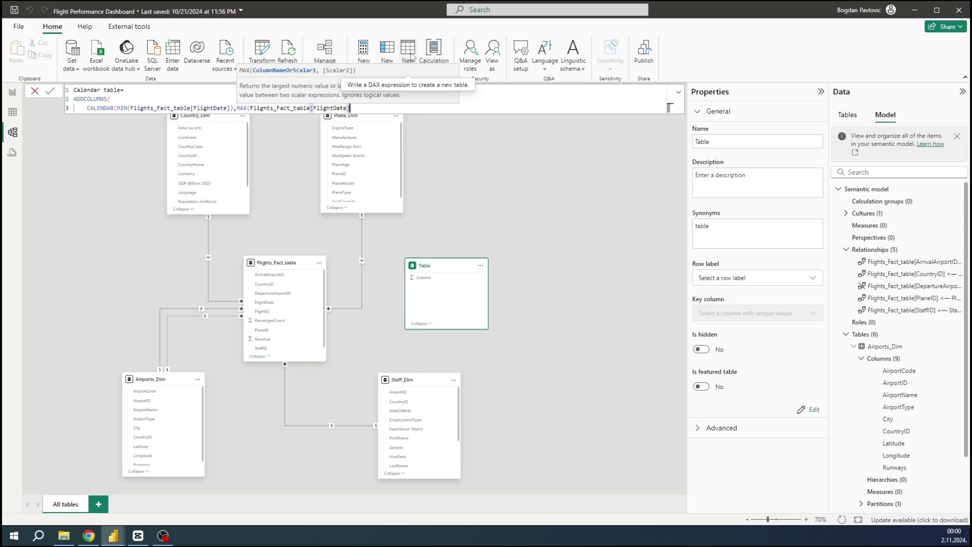
pyautogui.write('))')
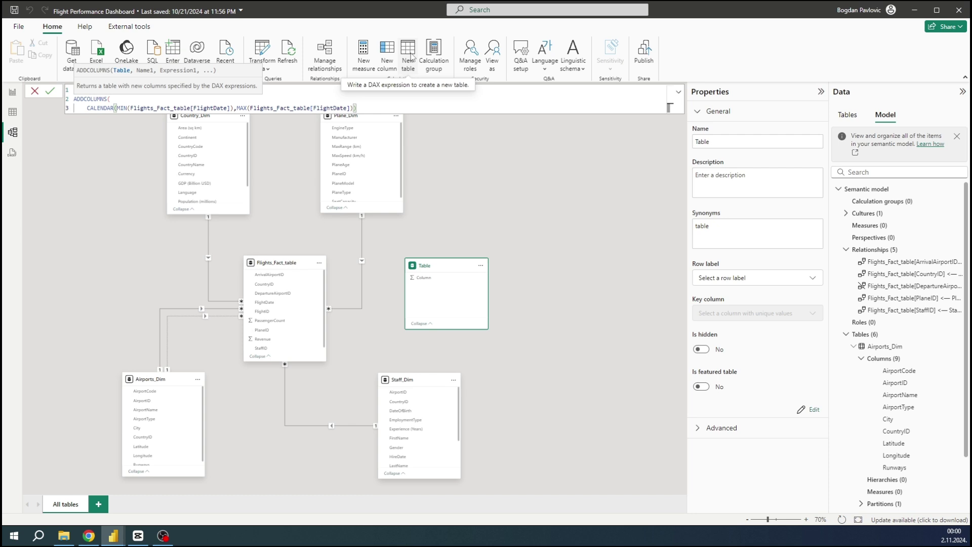
# Step: Add a "Year" column computed as YEAR([Date])
pyautogui.write(',')
pyautogui.hotkey('shift', 'Return')
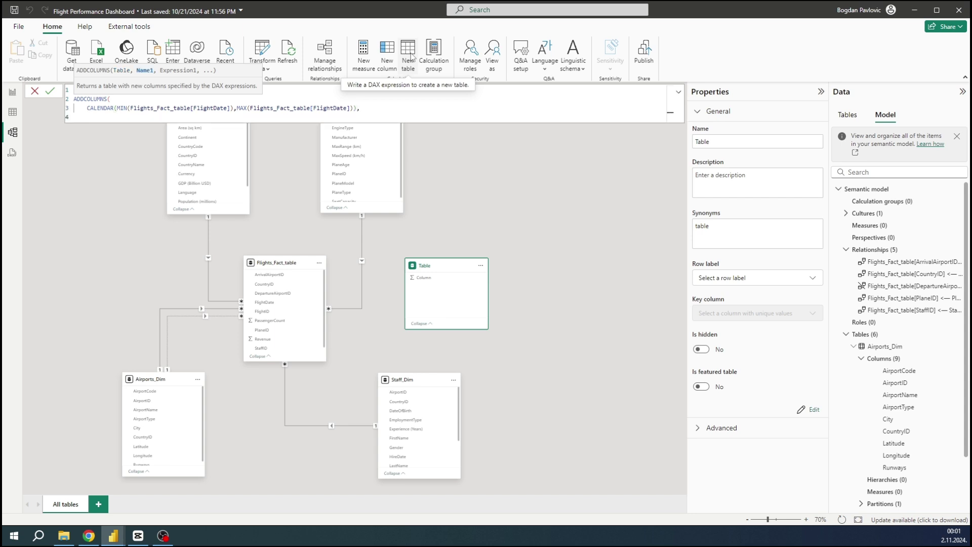
pyautogui.write('"')
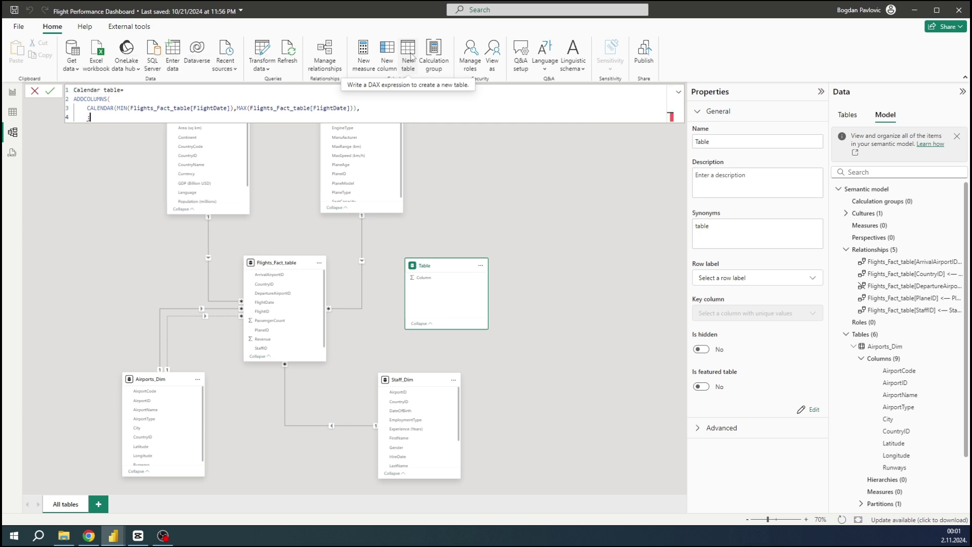
pyautogui.write('Year",')
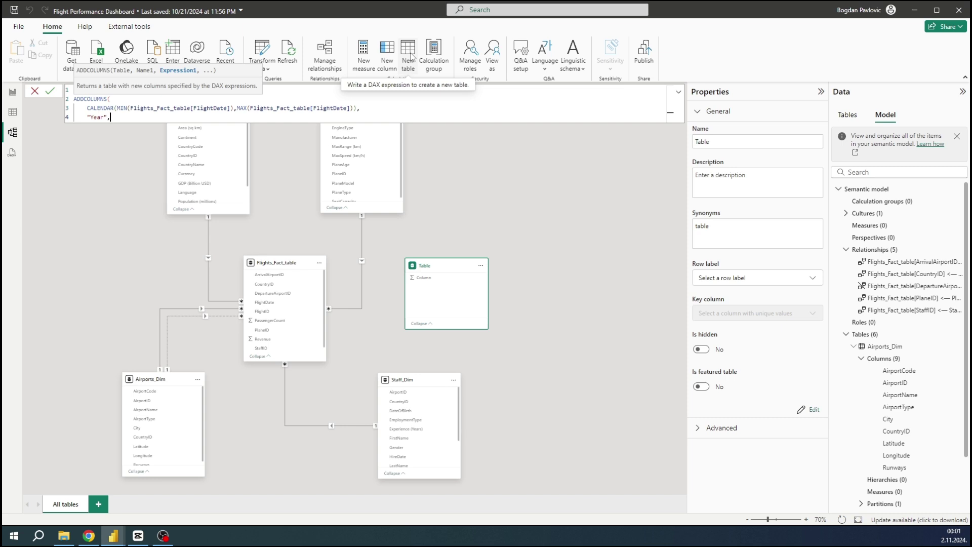
pyautogui.write('YEAR(')
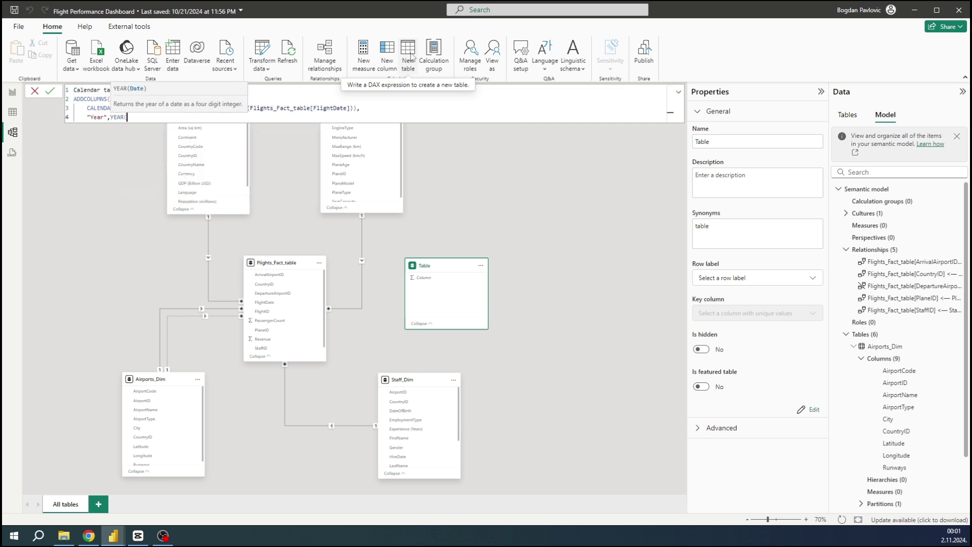
pyautogui.write('[Date]')
pyautogui.write(')')
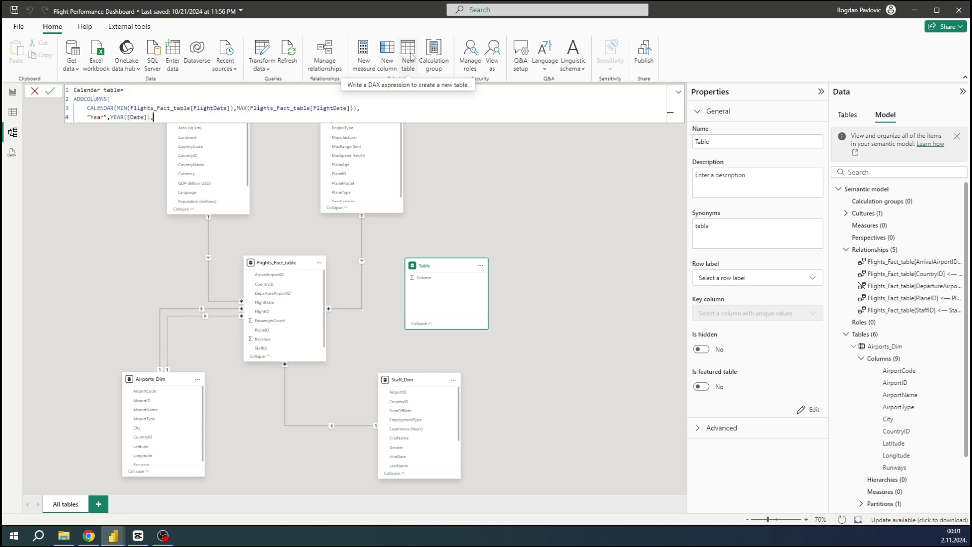
pyautogui.write(',')
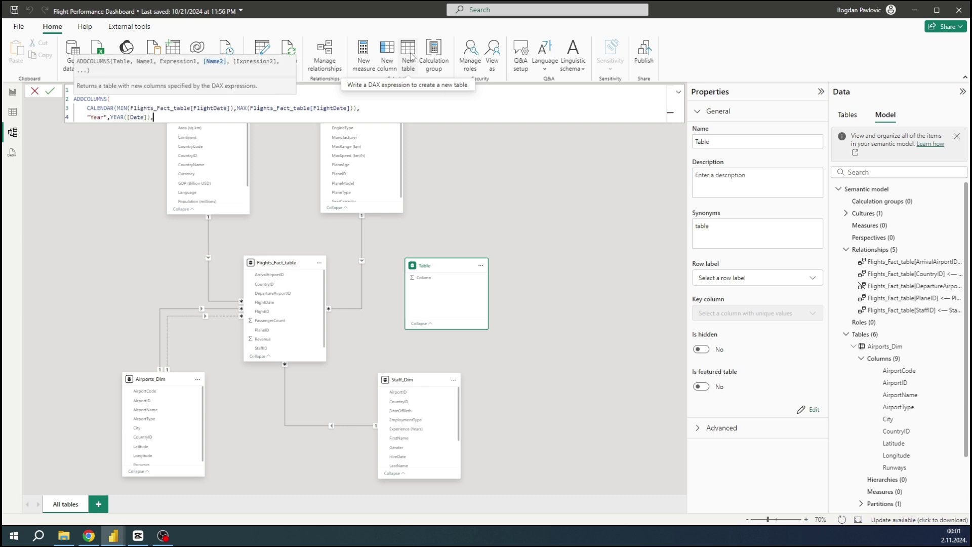
# Step: Add a "Month" column as MONTH([Date]) and begin a "QTR" column with QUARTER
pyautogui.hotkey('shift', 'Return')
pyautogui.write('"')
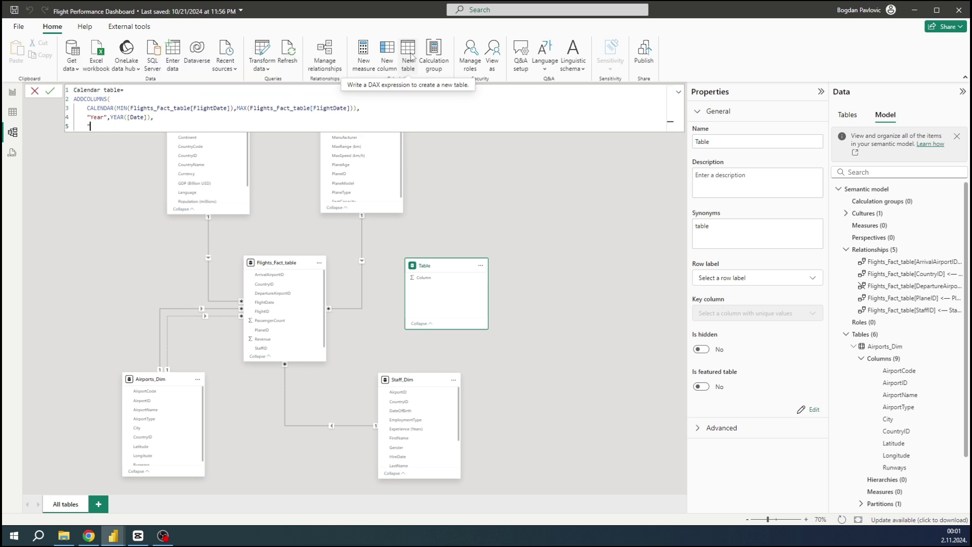
pyautogui.write('Month",mon')
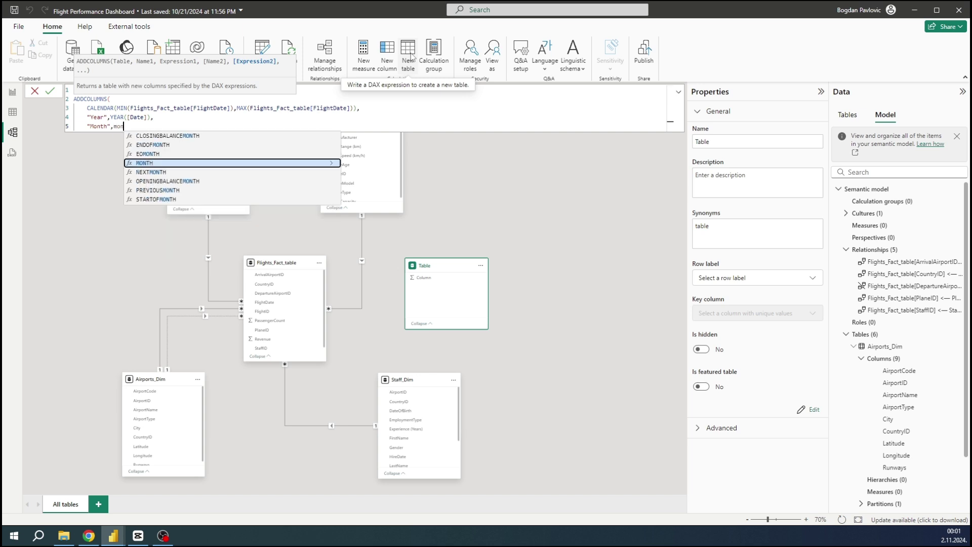
pyautogui.press('Tab')
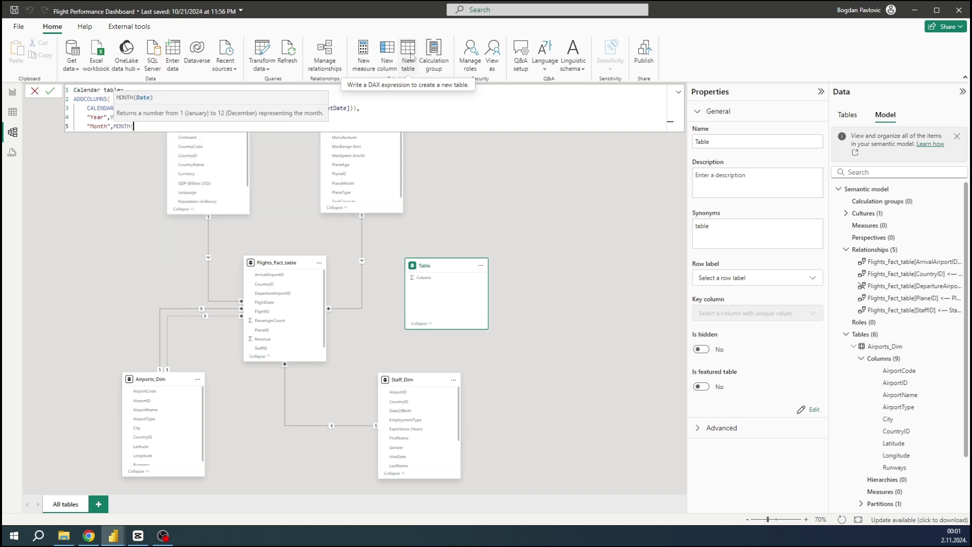
pyautogui.write('[')
pyautogui.press('Tab')
pyautogui.write(')')
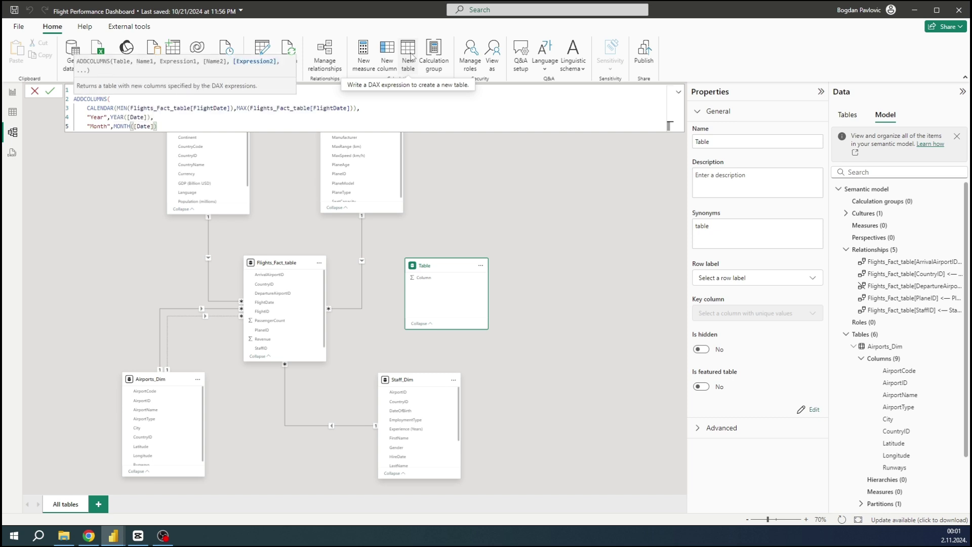
pyautogui.write(',')
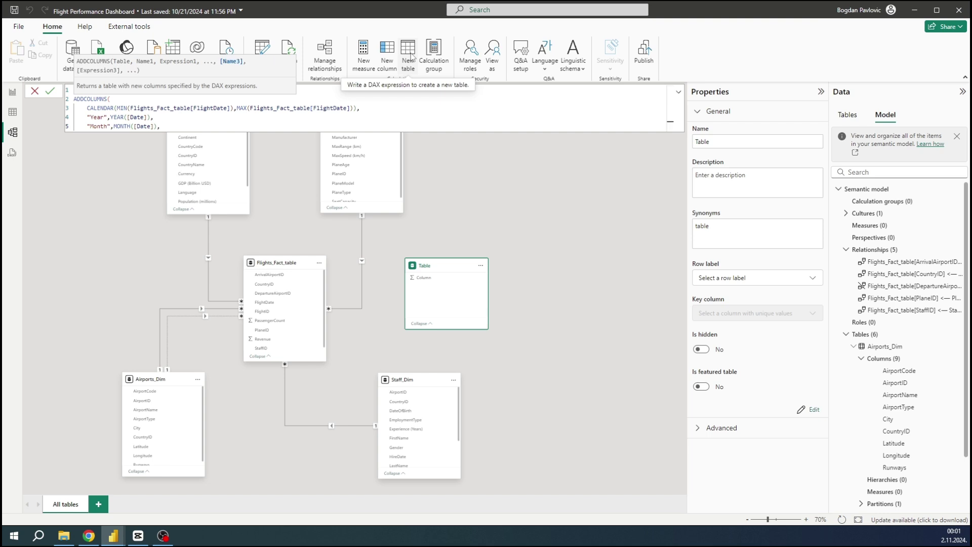
pyautogui.hotkey('shift', 'Return')
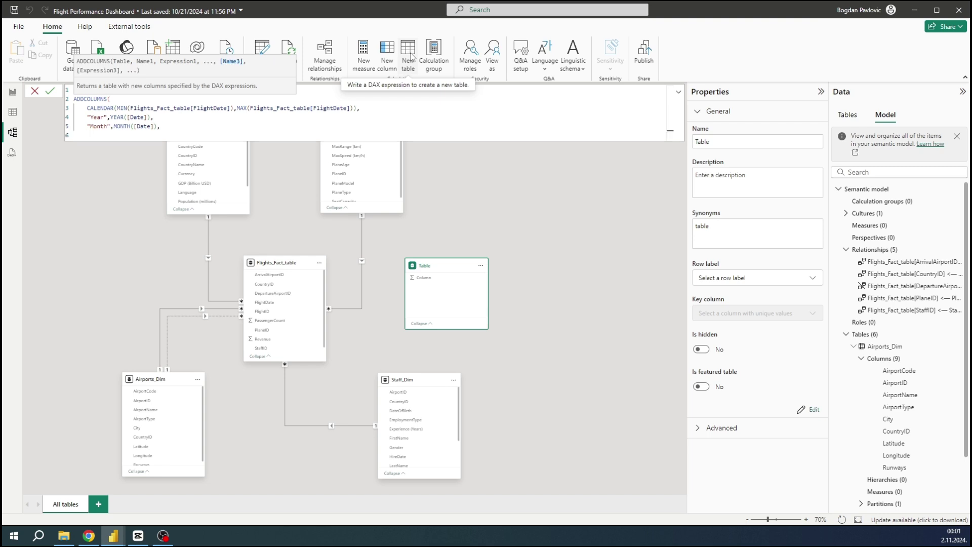
pyautogui.write('"QTR",qu')
# Step: Finish the QTR column as QUARTER([Date])
pyautogui.press('Tab')
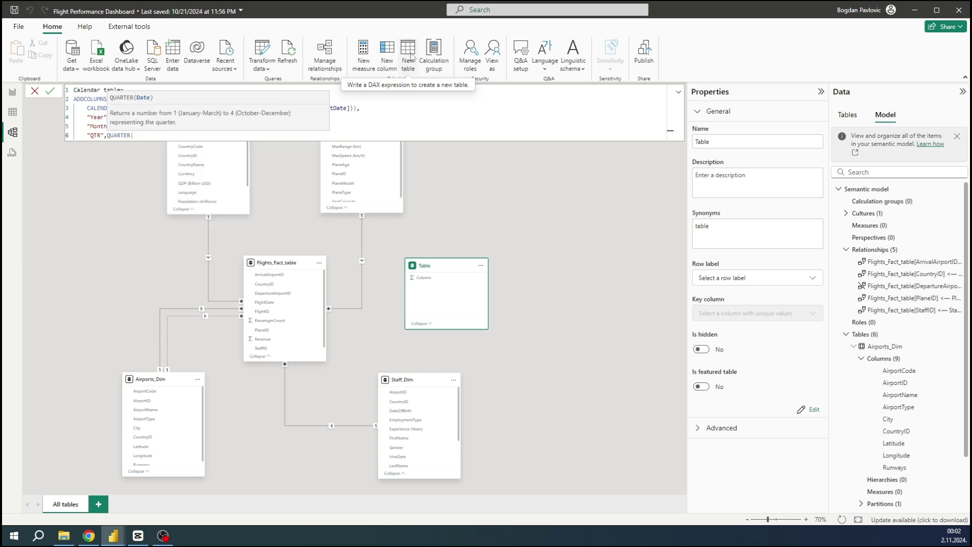
pyautogui.write('date')
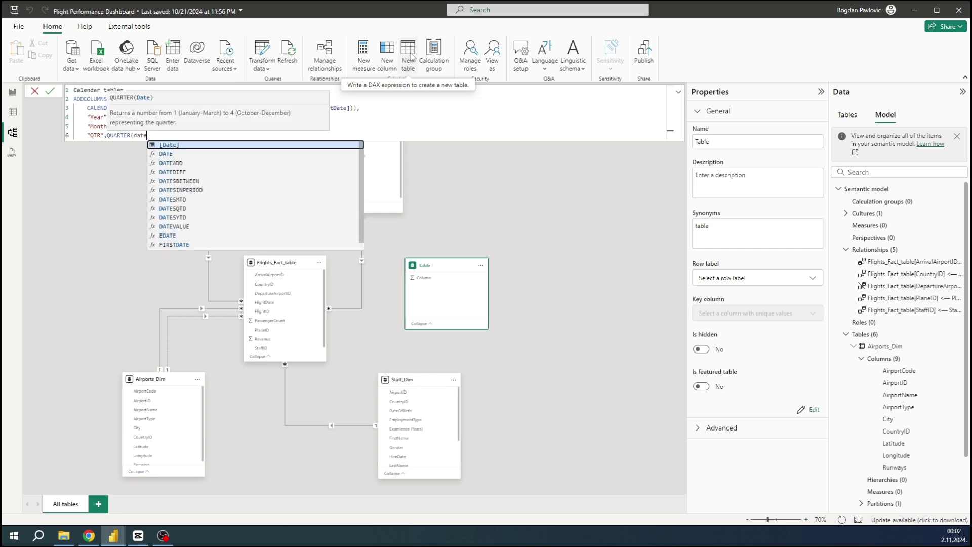
pyautogui.press('Tab')
pyautogui.write('),')
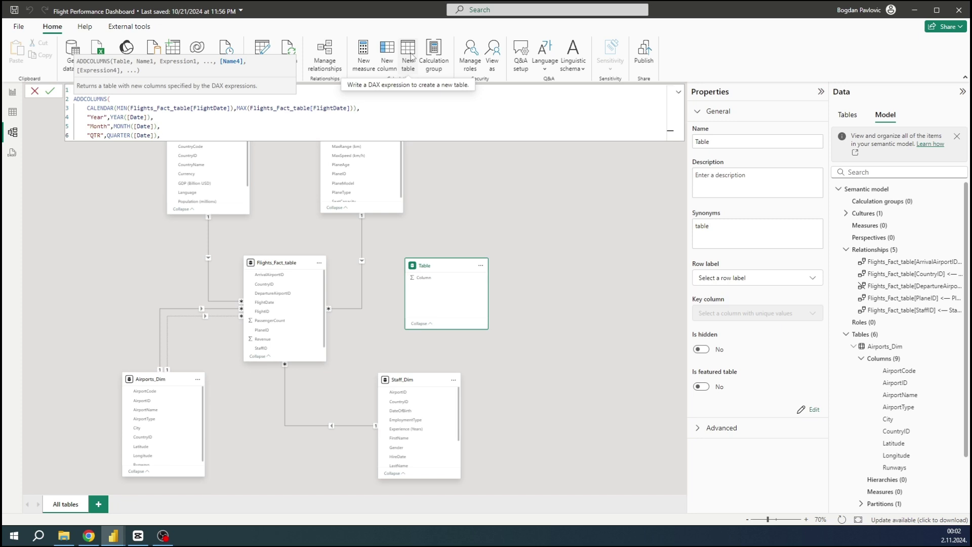
# Step: Add a "Month Name" column as FORMAT([Date],"MMMM") and close the ADDCOLUMNS call
pyautogui.hotkey('shift', 'Return')
pyautogui.write('"Month Name')
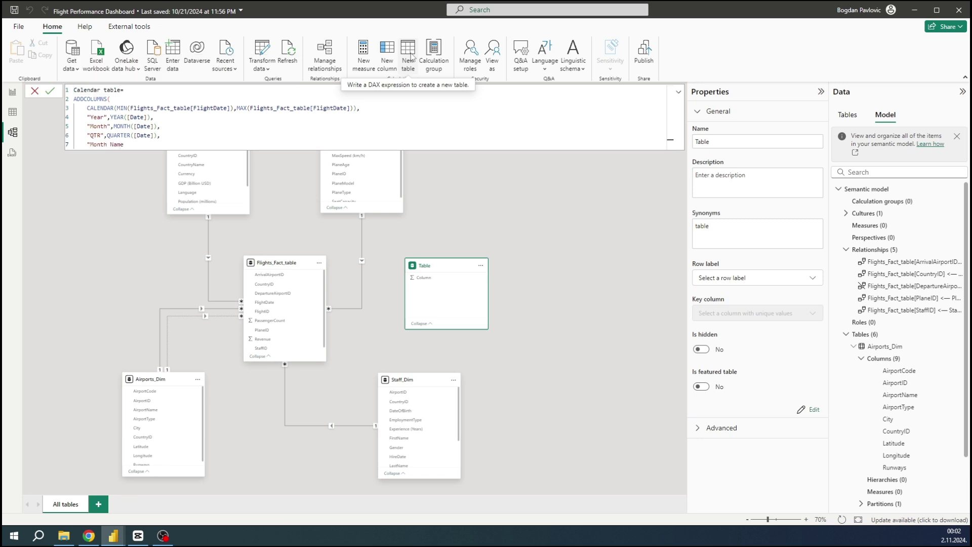
pyautogui.write('", ')
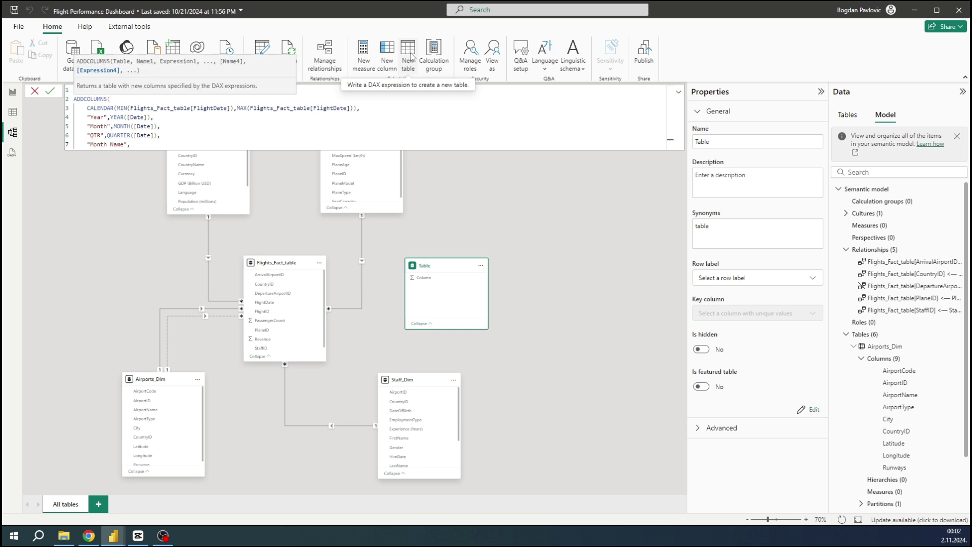
pyautogui.write('FORMAT(')
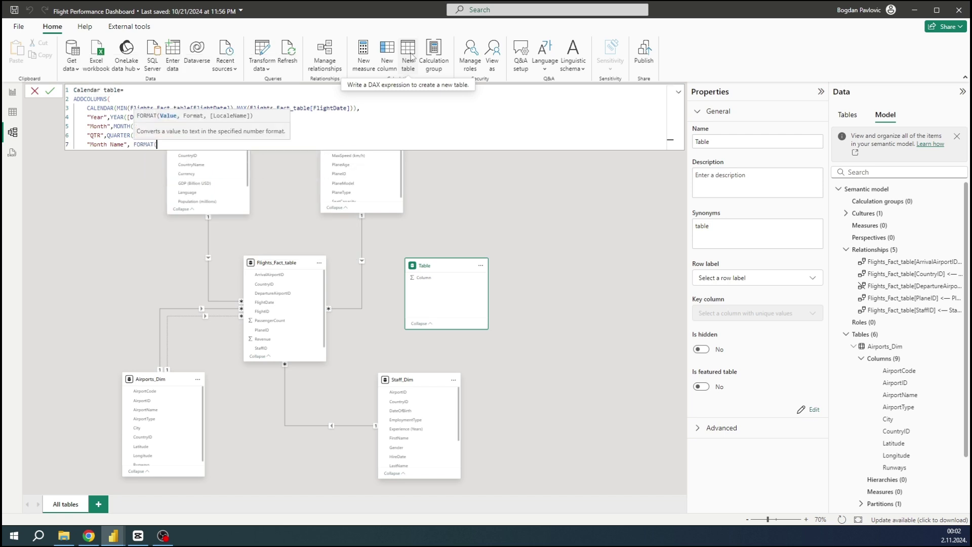
pyautogui.write('date')
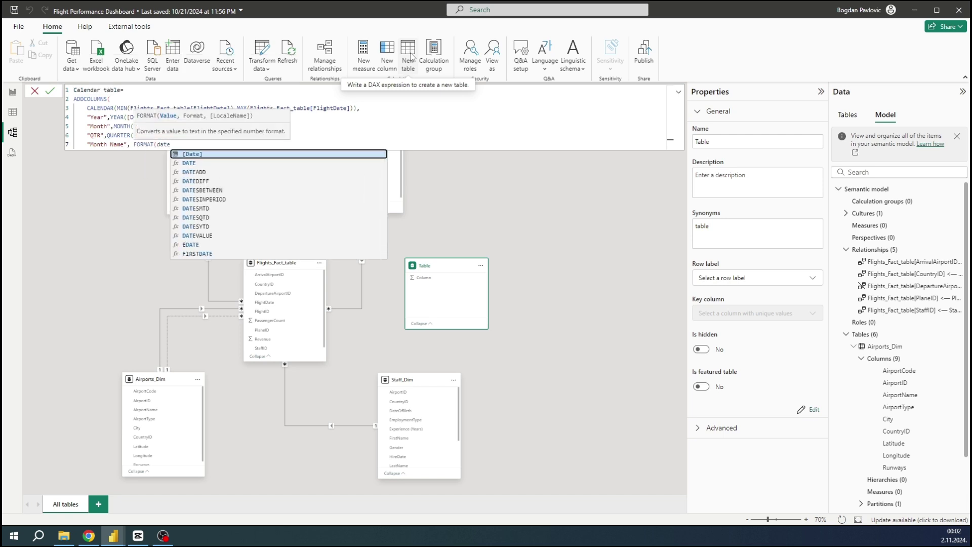
pyautogui.press('Tab')
pyautogui.write(',')
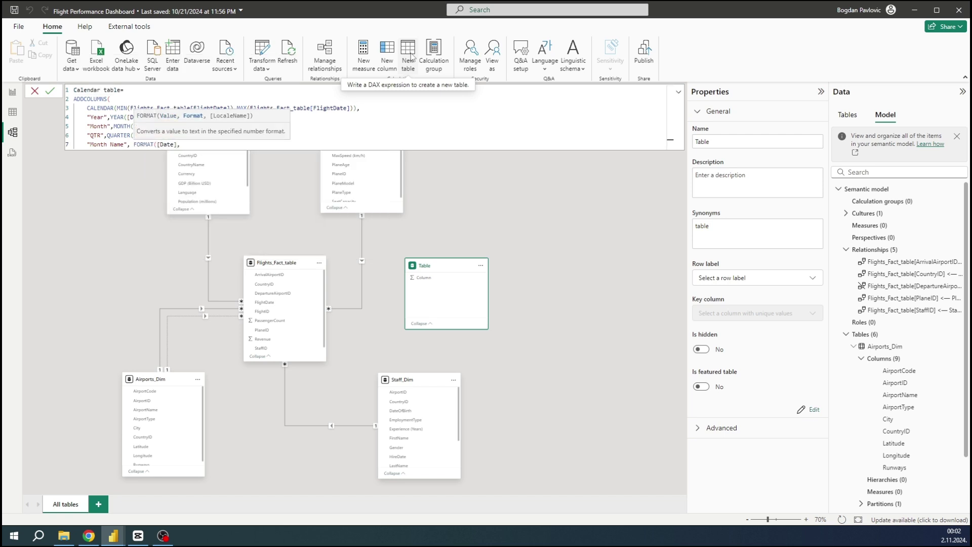
pyautogui.write('"MMMM")')
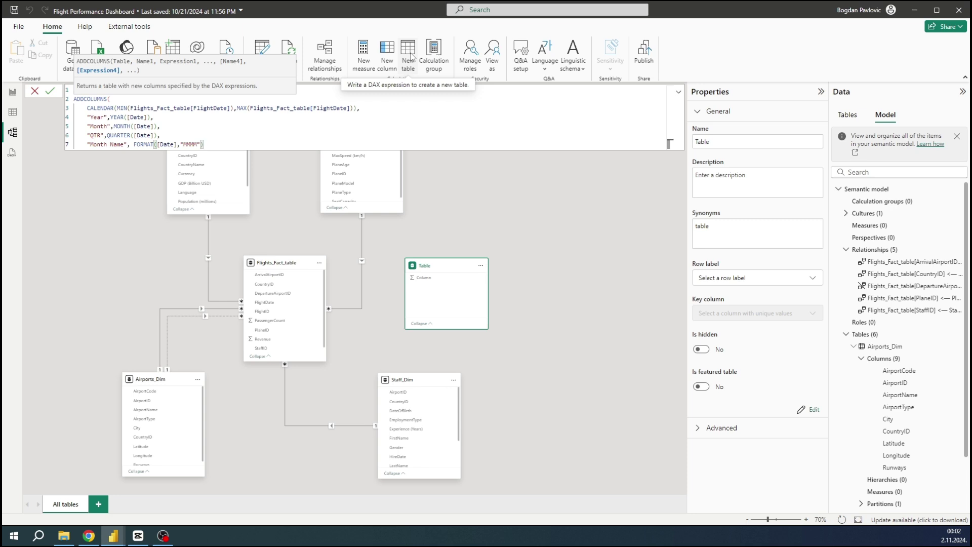
pyautogui.hotkey('shift', 'Return')
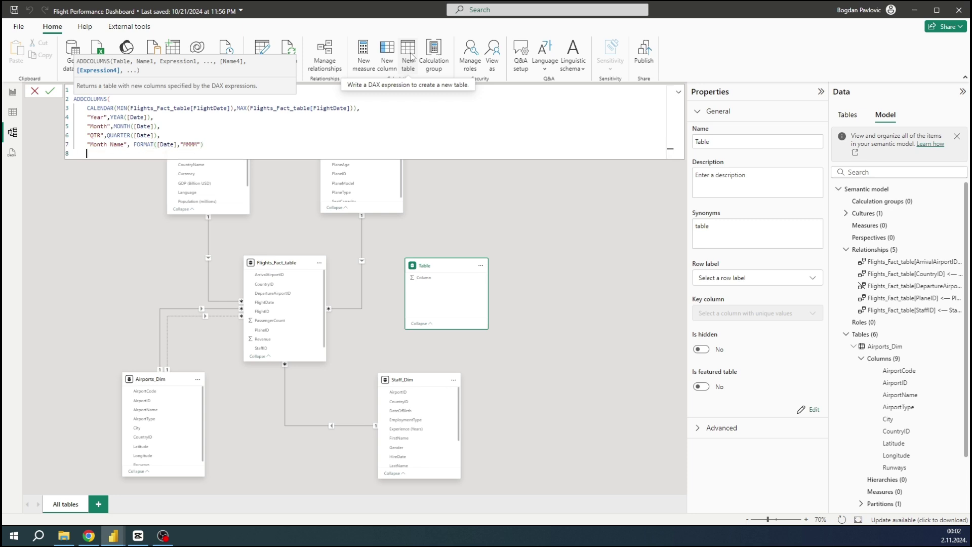
# Step: Close and commit the Calendar table formula, then deselect the table in the model diagram
pyautogui.write(')')
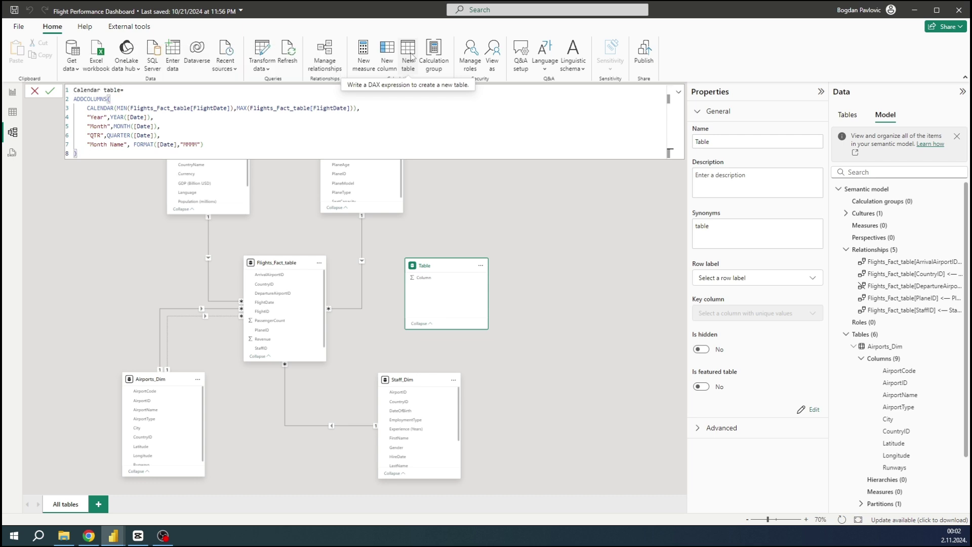
pyautogui.press('Return')
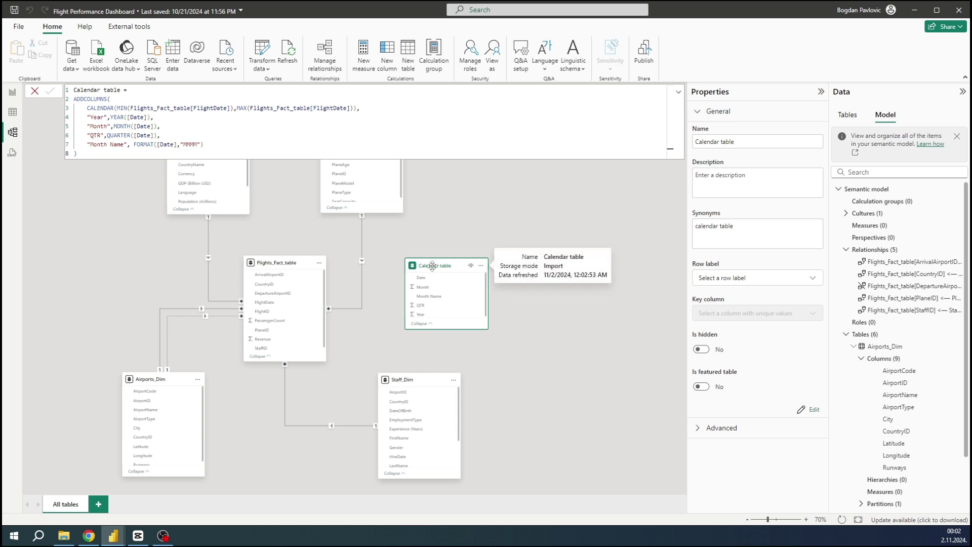
pyautogui.click(465, 233)
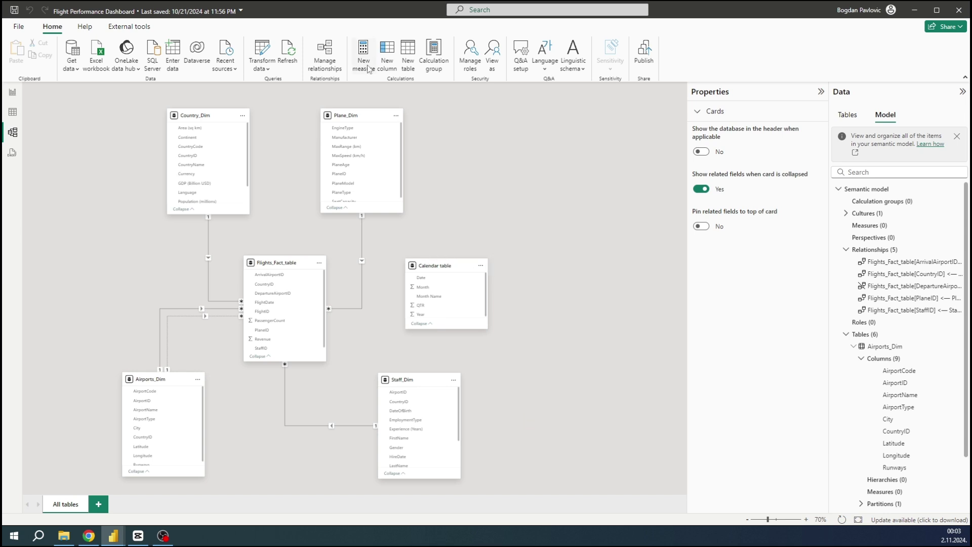
# Step: Relate Calendar table[Date] to Flights_Fact_table[FlightDate] with an active one-to-many relationship
pyautogui.click(326, 53)
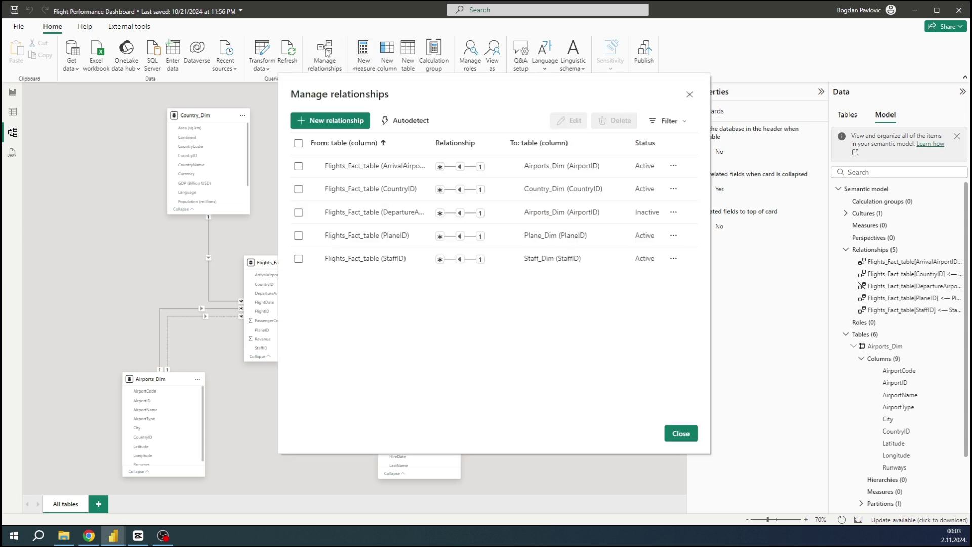
pyautogui.click(317, 122)
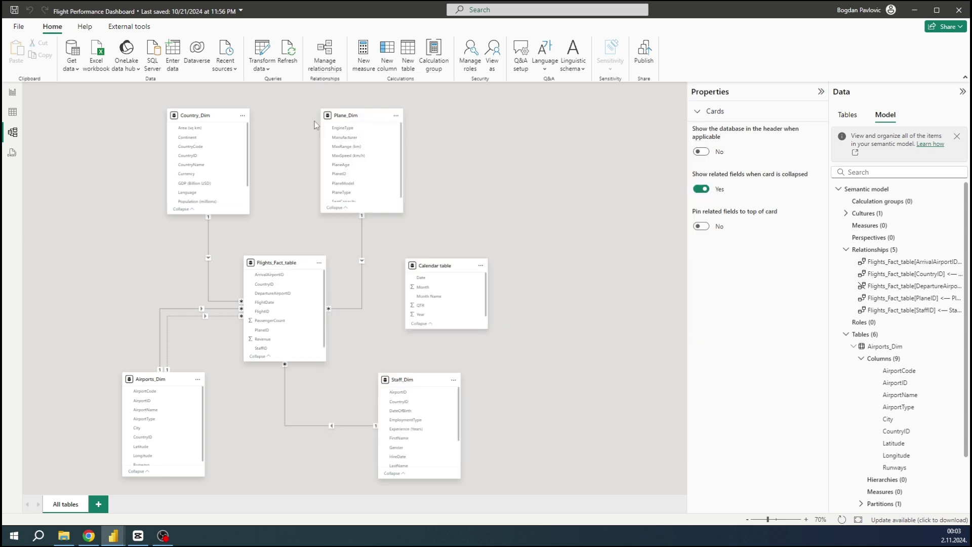
pyautogui.click(354, 137)
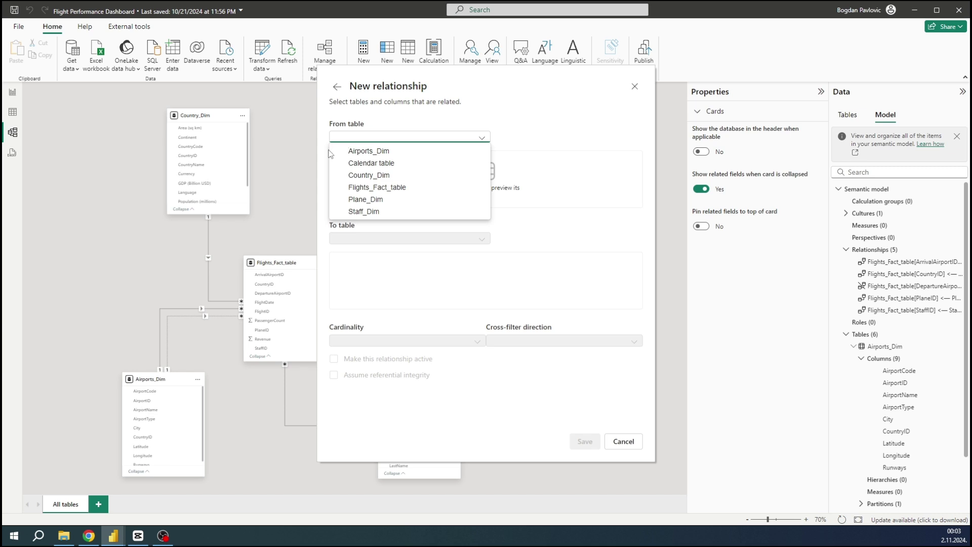
pyautogui.click(347, 164)
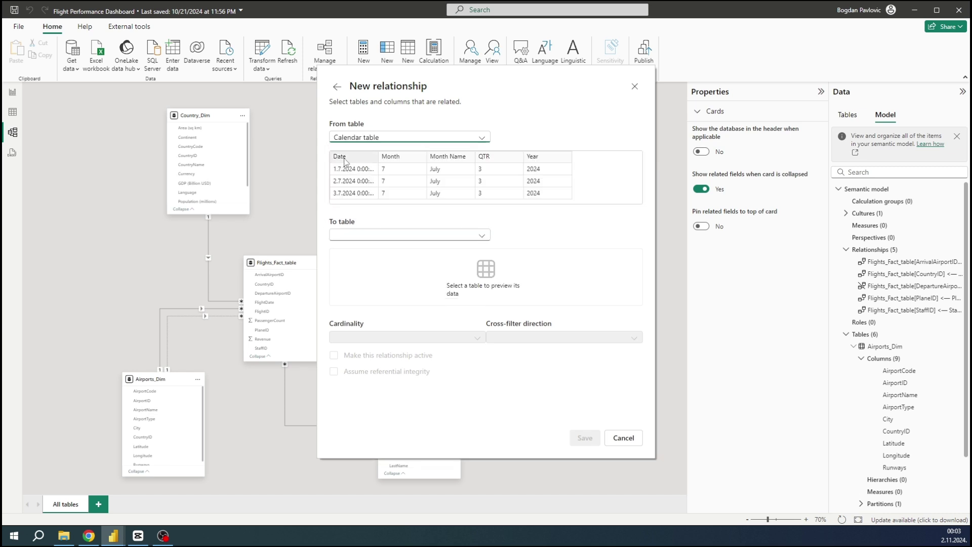
pyautogui.click(343, 159)
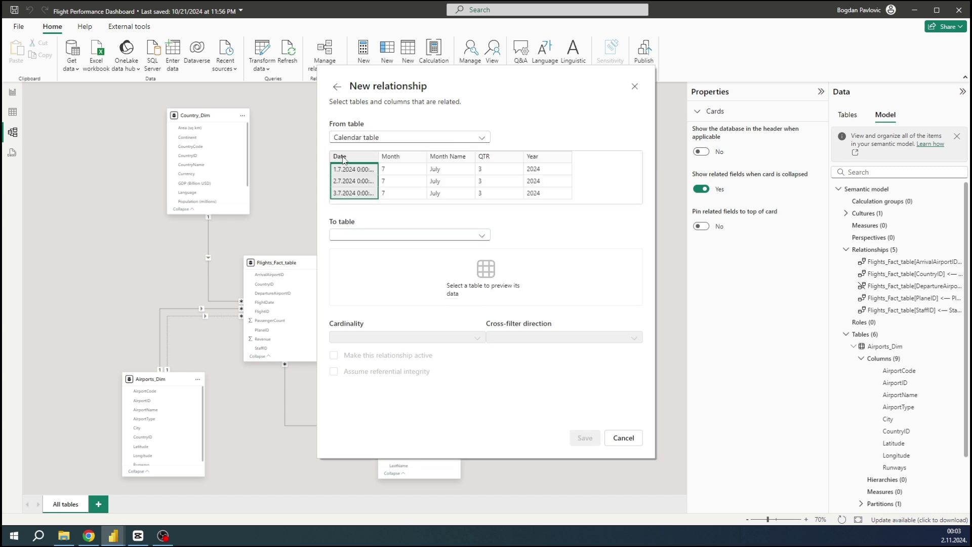
pyautogui.click(358, 235)
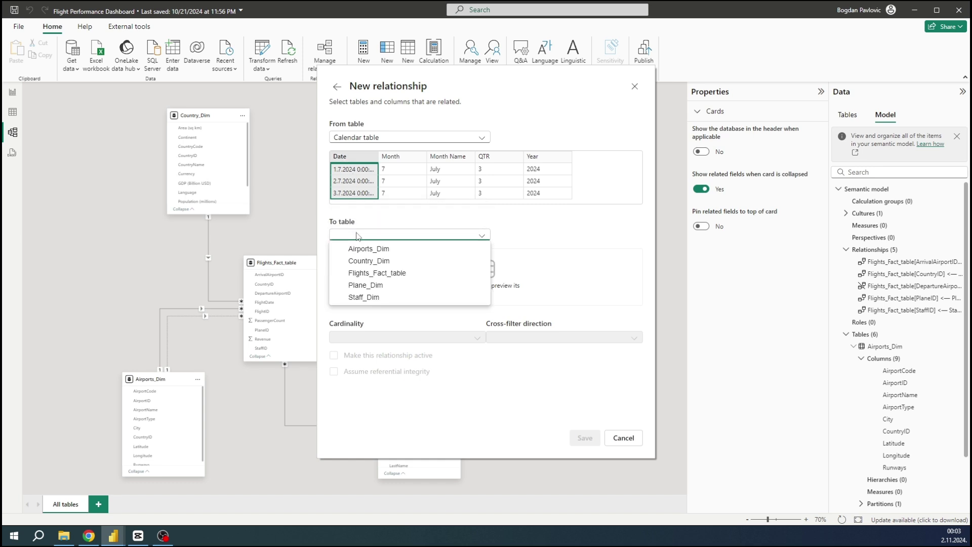
pyautogui.click(362, 275)
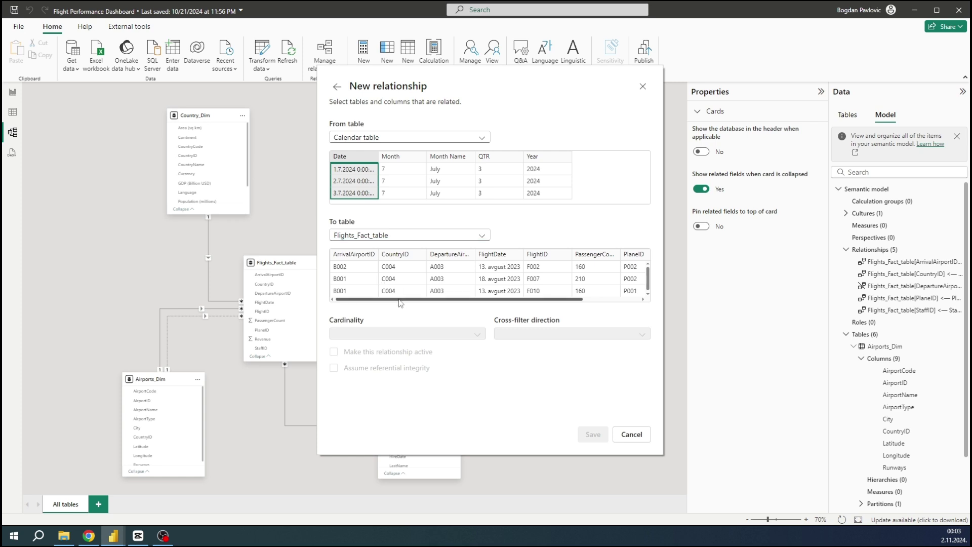
pyautogui.moveTo(400, 300); pyautogui.dragTo(431, 303)
pyautogui.click(445, 259)
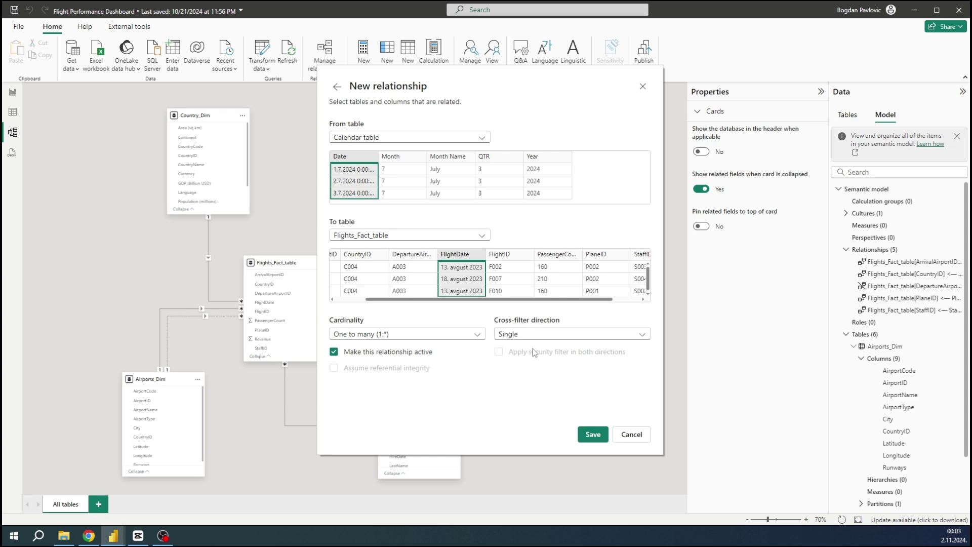
pyautogui.click(589, 434)
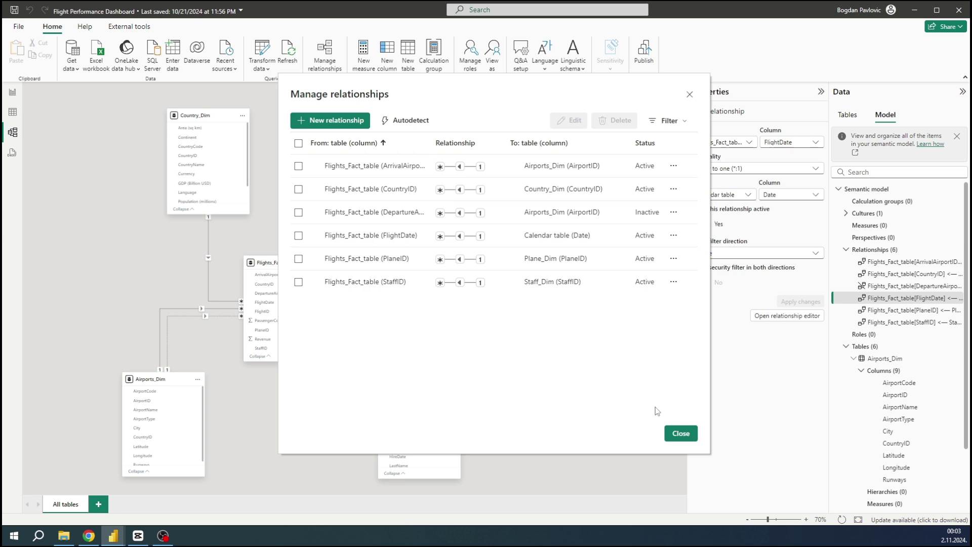
pyautogui.click(682, 436)
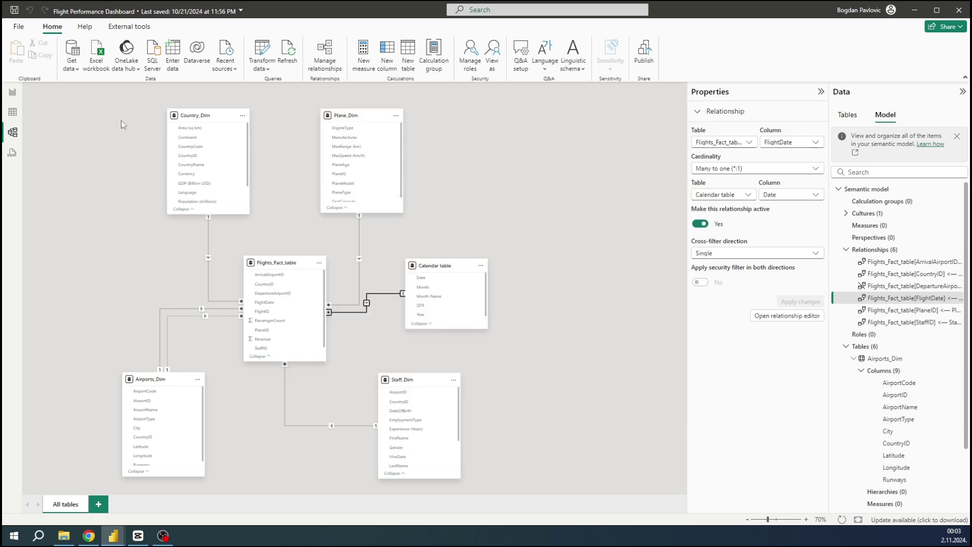
# Step: Set the Calendar table's Date column to Date type with 14.3.2001 short date format
pyautogui.click(11, 115)
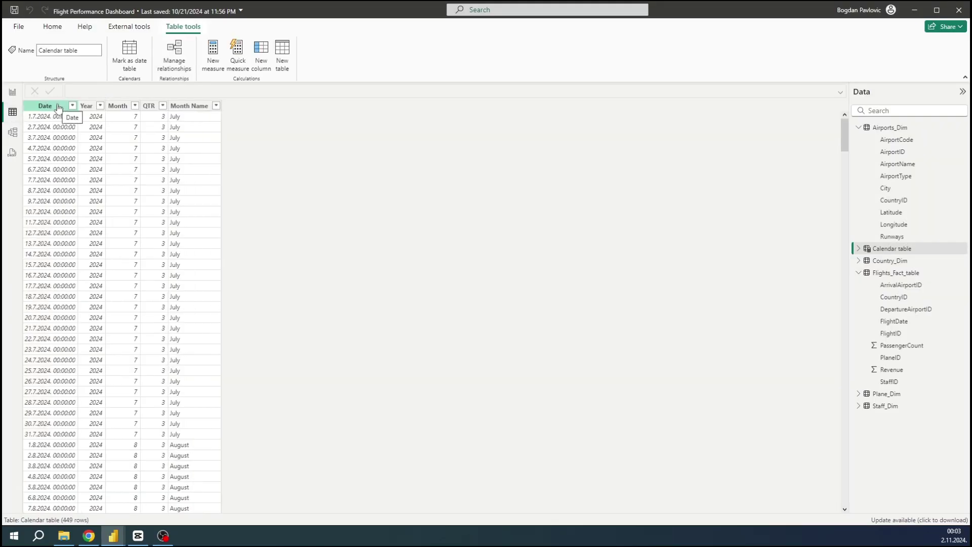
pyautogui.click(59, 106)
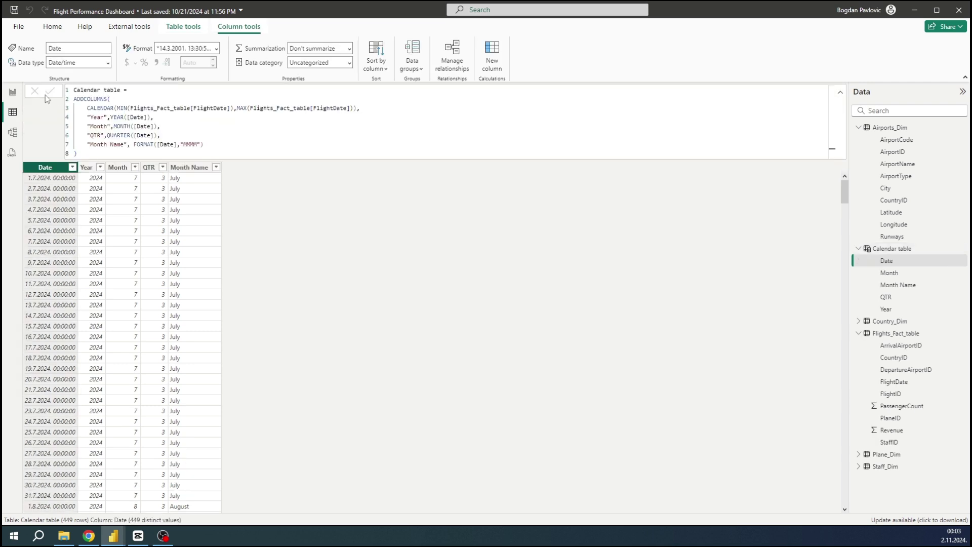
pyautogui.click(108, 63)
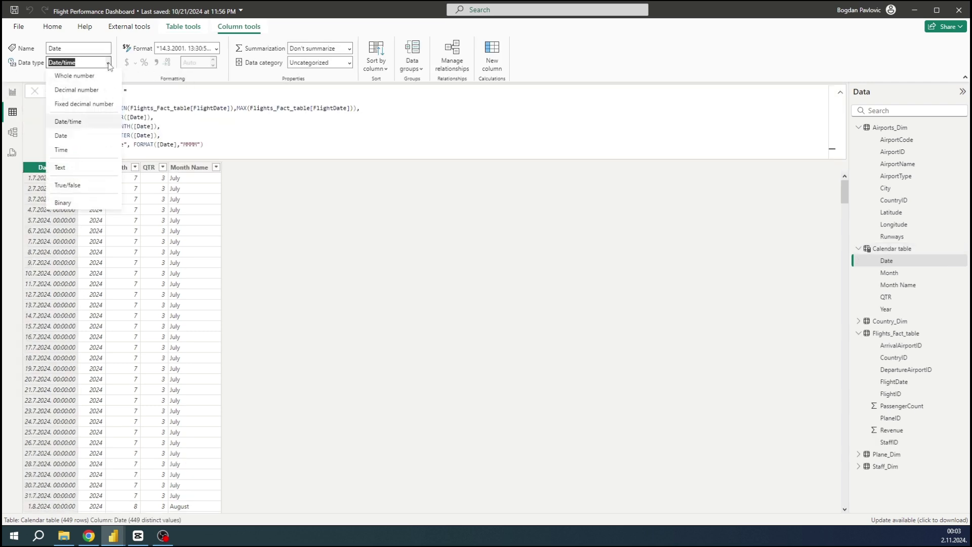
pyautogui.click(77, 134)
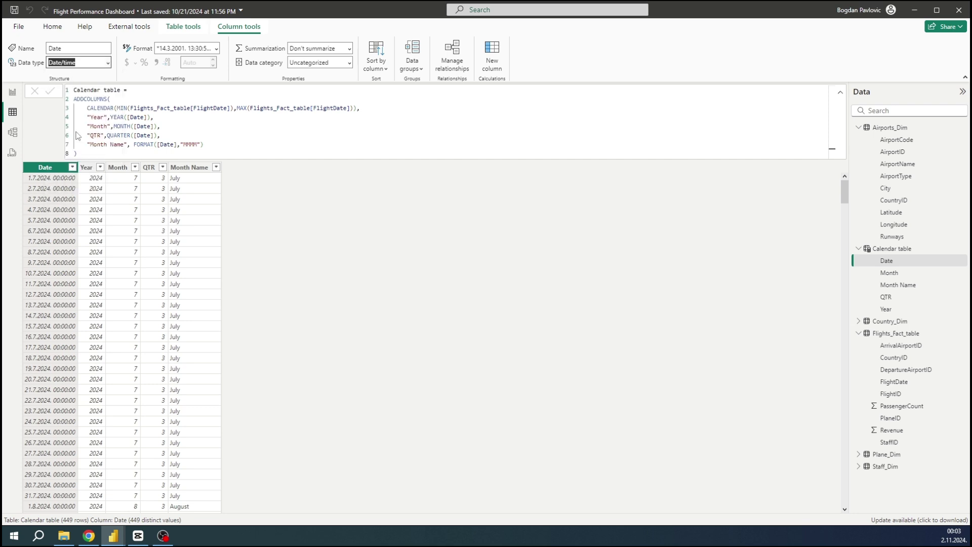
pyautogui.click(217, 49)
pyautogui.click(201, 80)
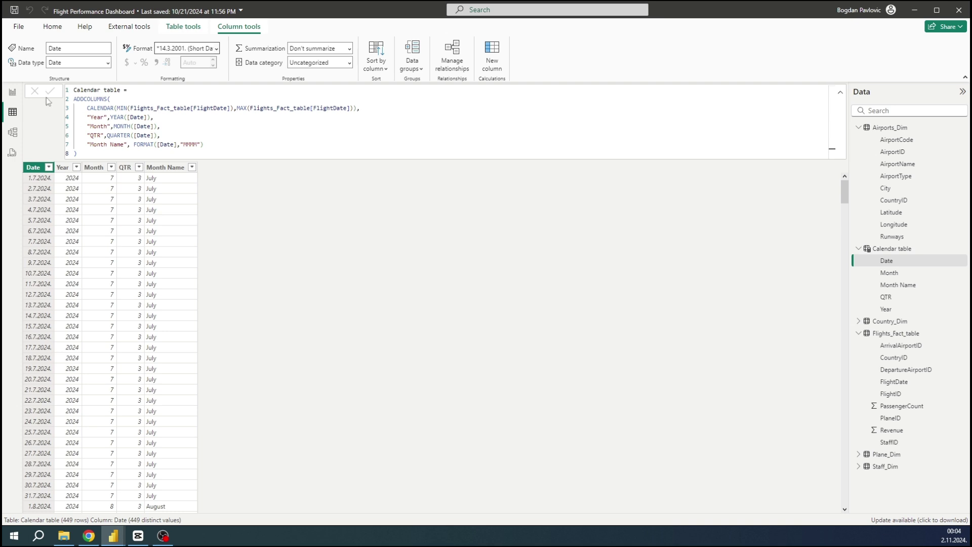
pyautogui.click(12, 136)
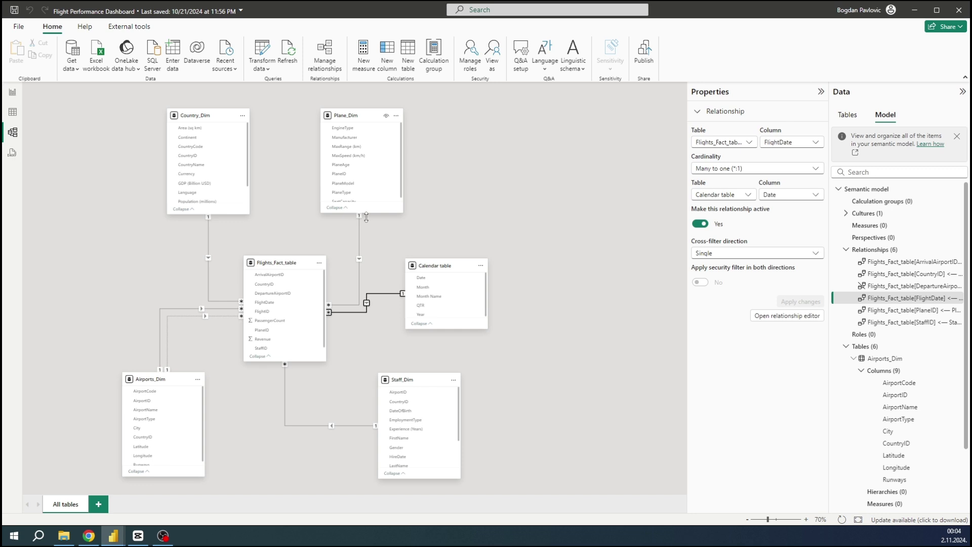
# Step: Mark the Calendar table as a date table, using its Date column
pyautogui.click(480, 267)
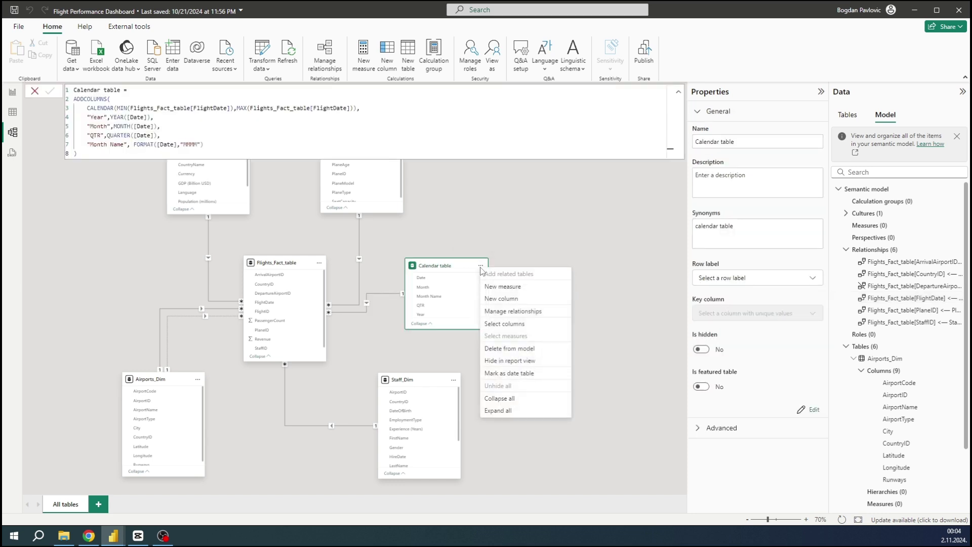
pyautogui.click(509, 373)
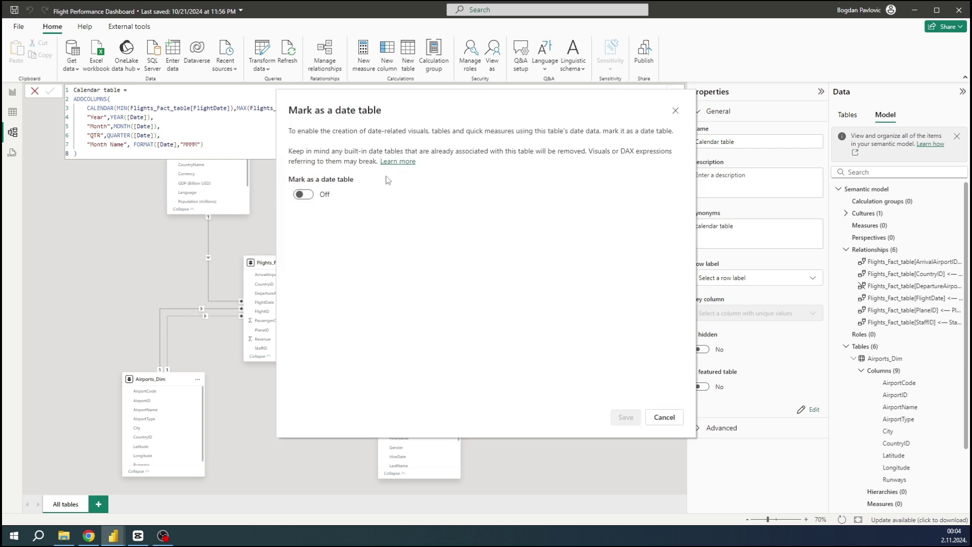
pyautogui.click(309, 200)
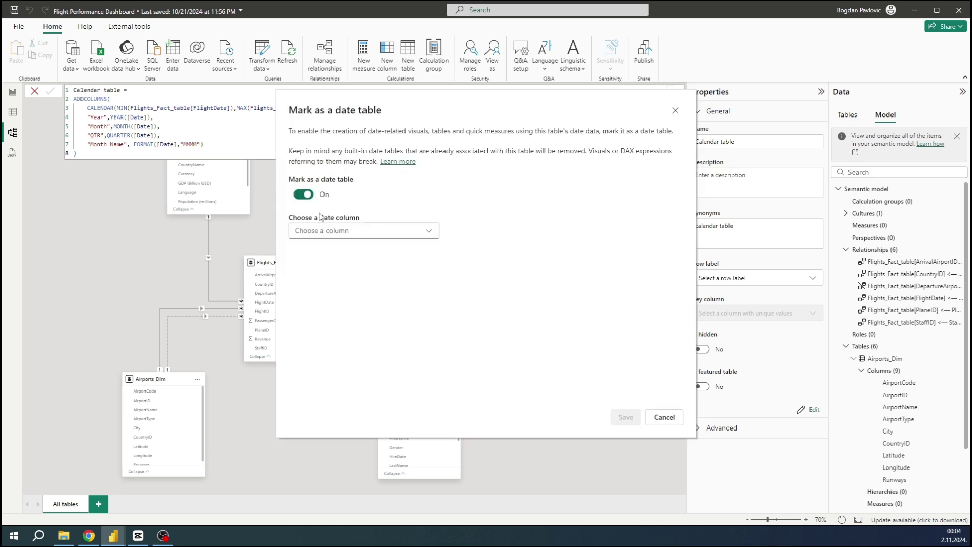
pyautogui.click(364, 234)
pyautogui.click(320, 248)
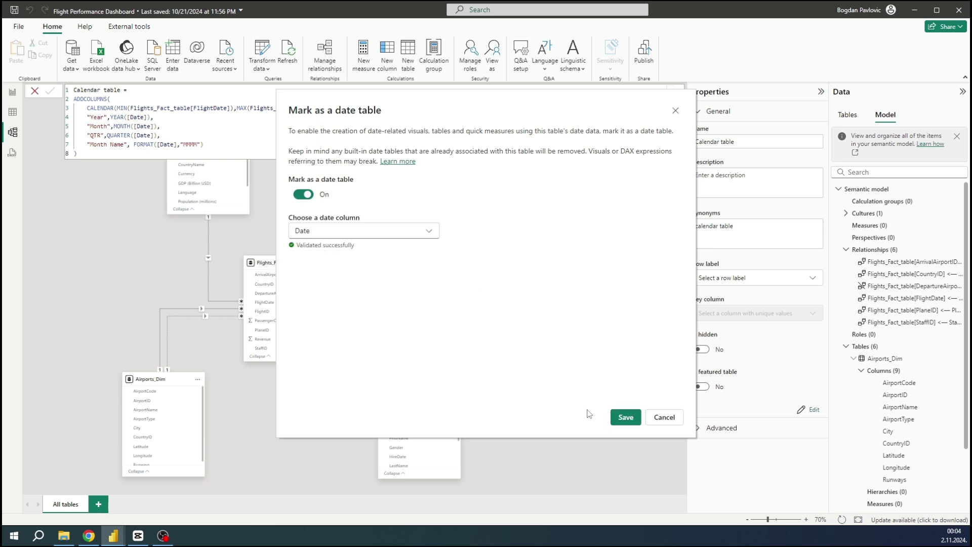
pyautogui.click(624, 418)
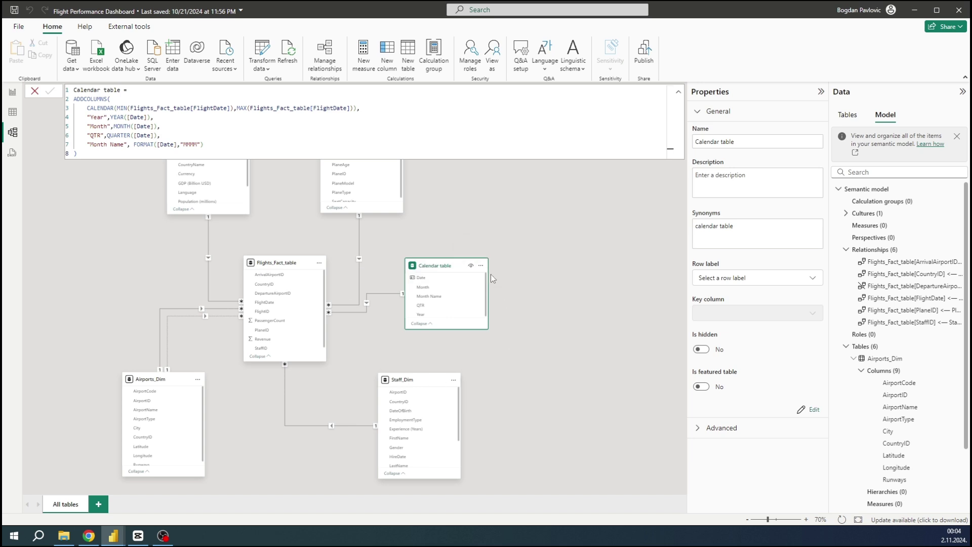
pyautogui.click(513, 262)
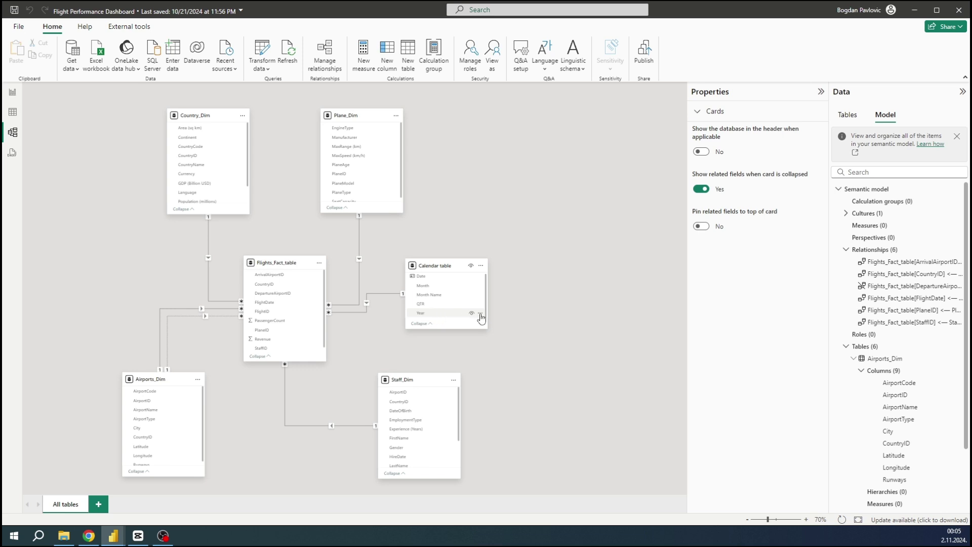
# Step: Create a Year Hierarchy in the Calendar table starting from Year
pyautogui.click(480, 314)
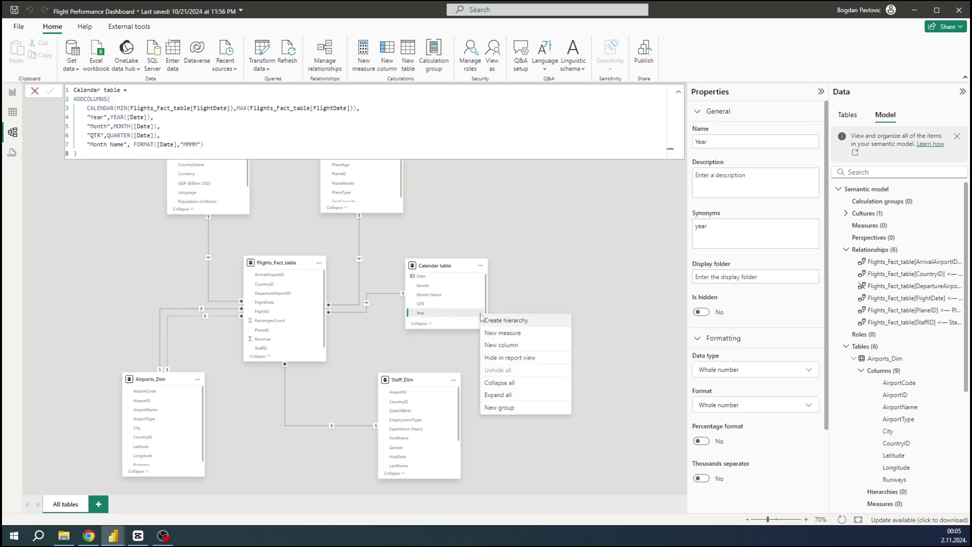
pyautogui.click(507, 321)
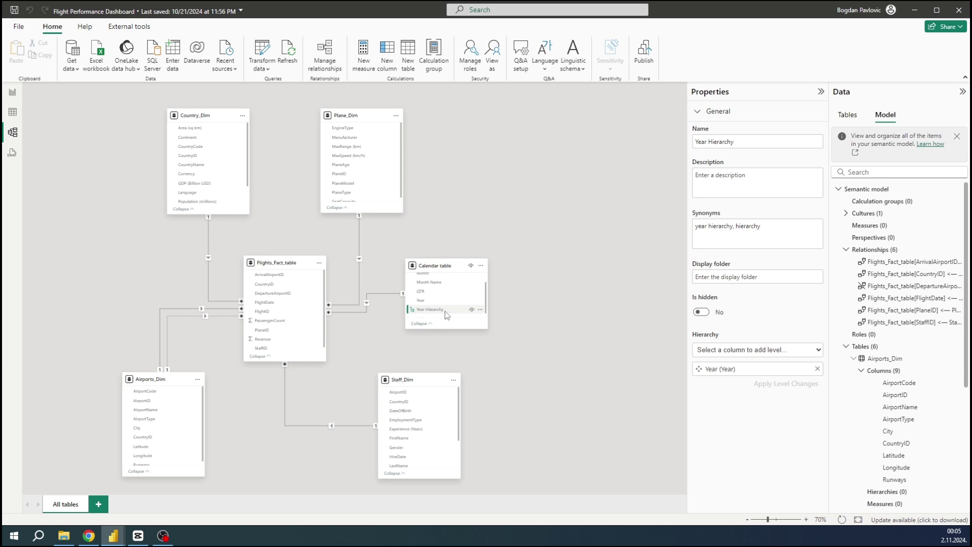
pyautogui.scroll(2, 447, 314)
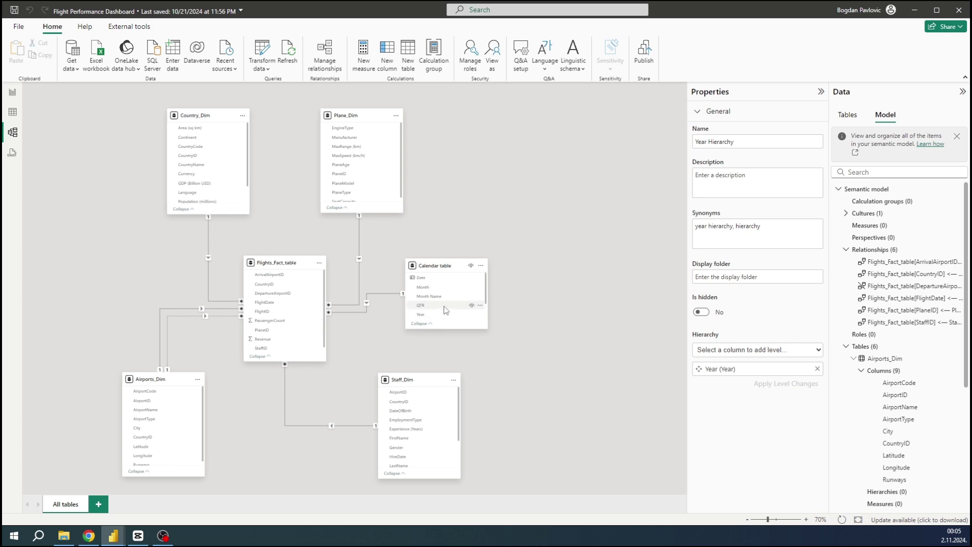
# Step: Add QTR, Month Name and Date as levels of the Year Hierarchy
pyautogui.click(480, 307)
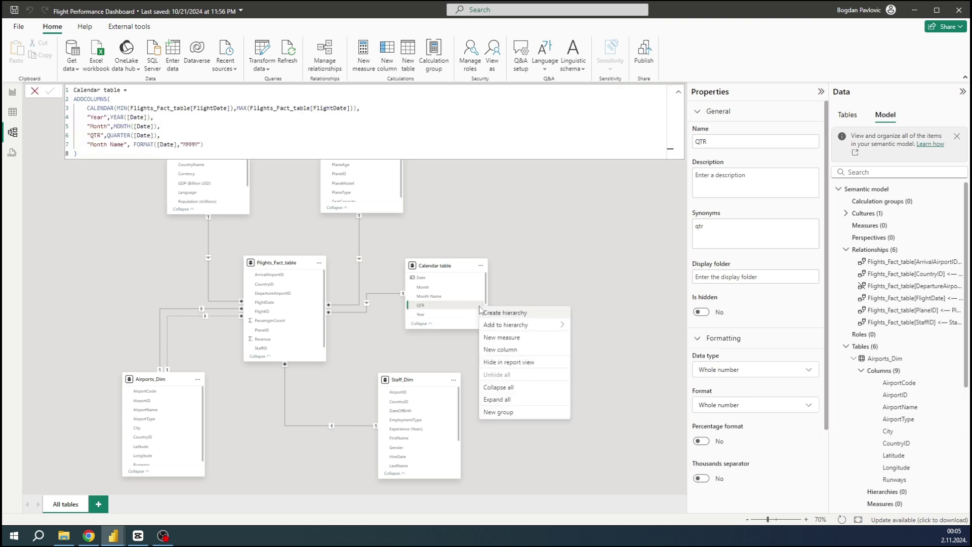
pyautogui.moveTo(522, 324)
pyautogui.click(590, 327)
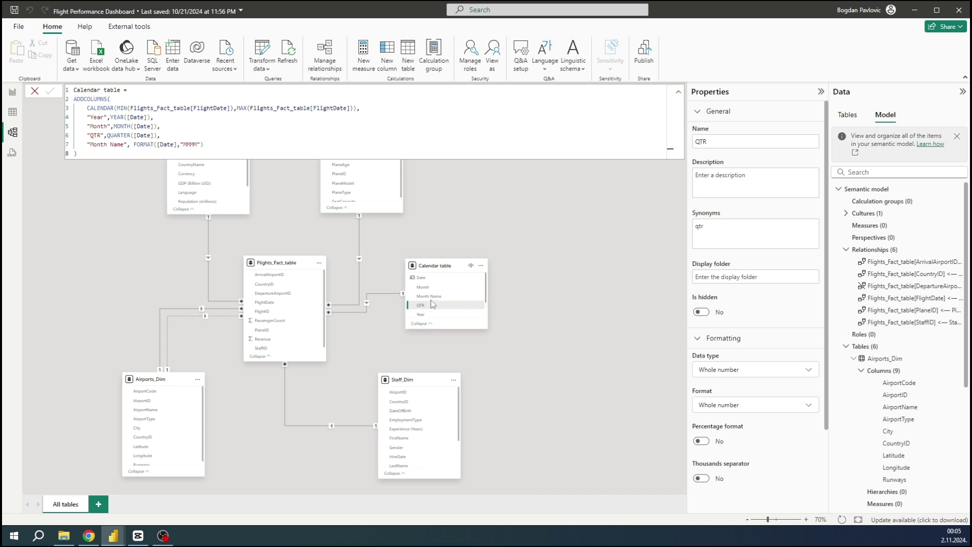
pyautogui.click(480, 297)
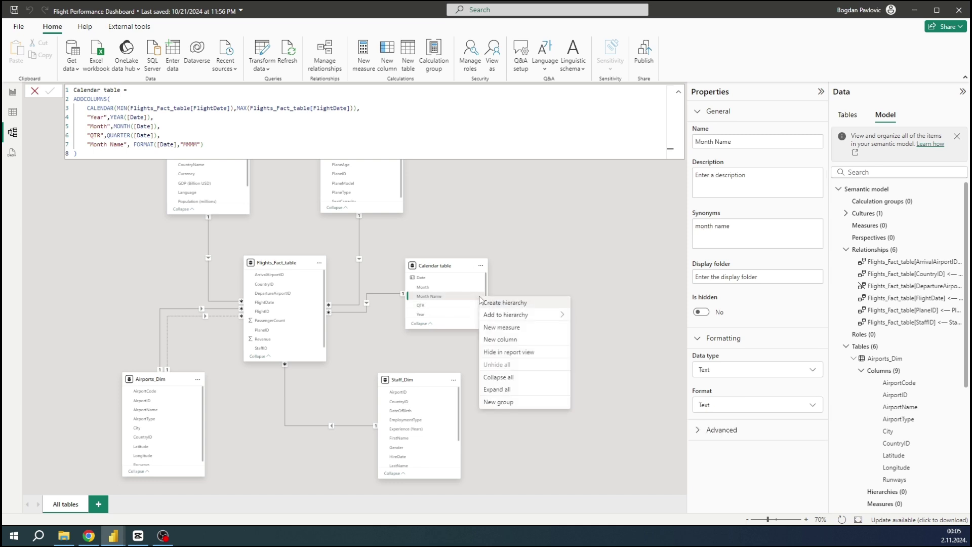
pyautogui.moveTo(549, 315)
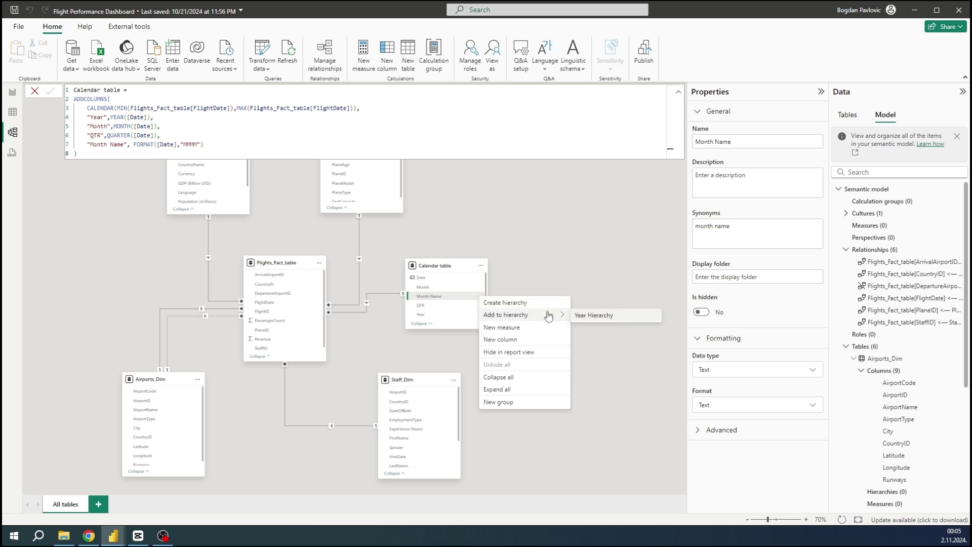
pyautogui.click(594, 317)
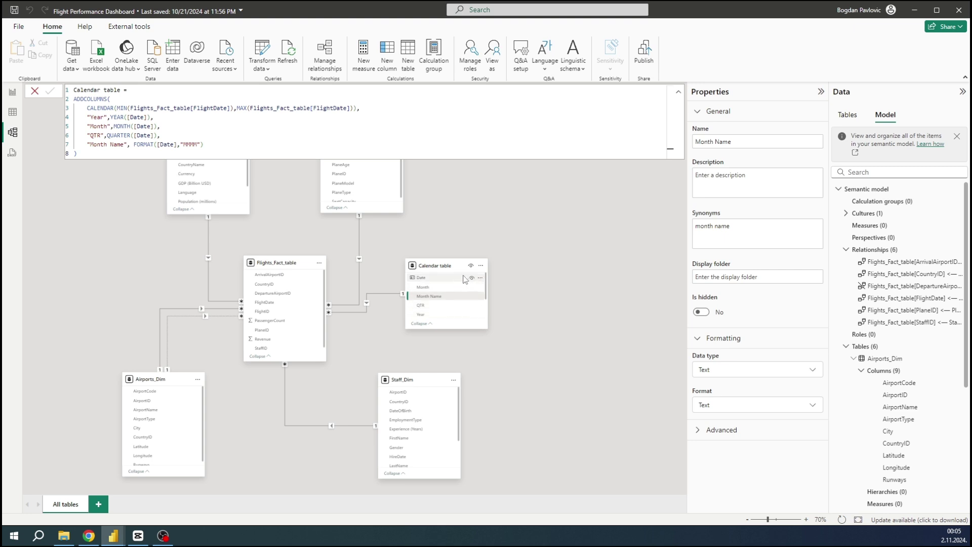
pyautogui.rightClick(482, 279)
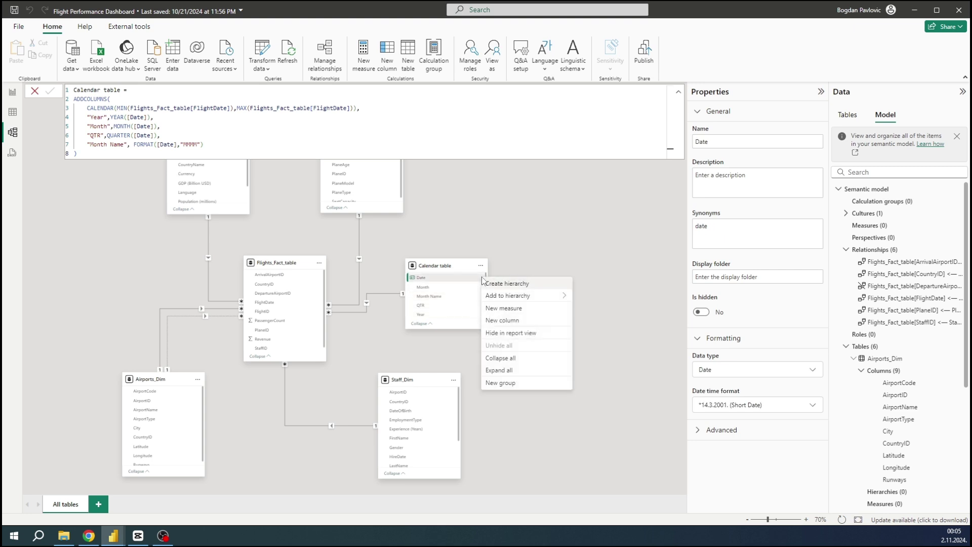
pyautogui.moveTo(532, 296)
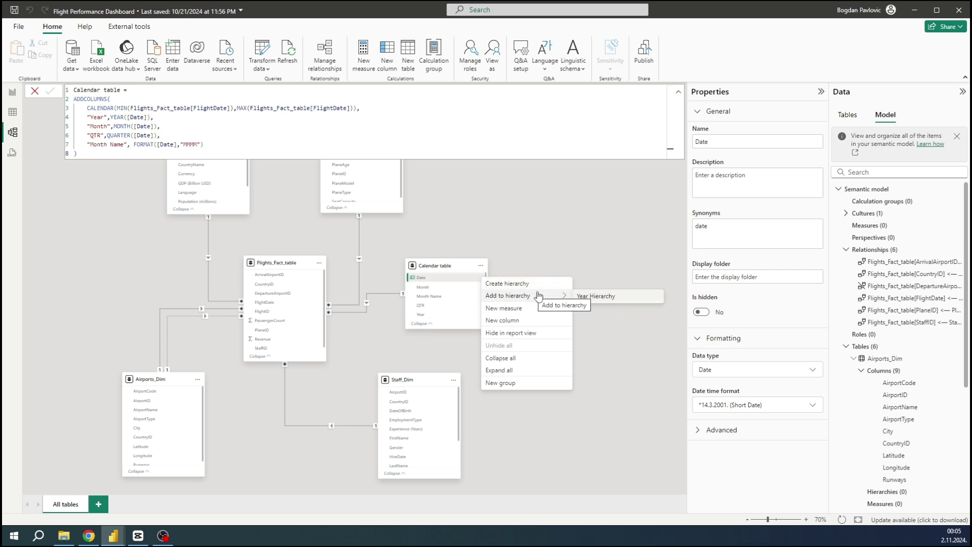
pyautogui.click(610, 299)
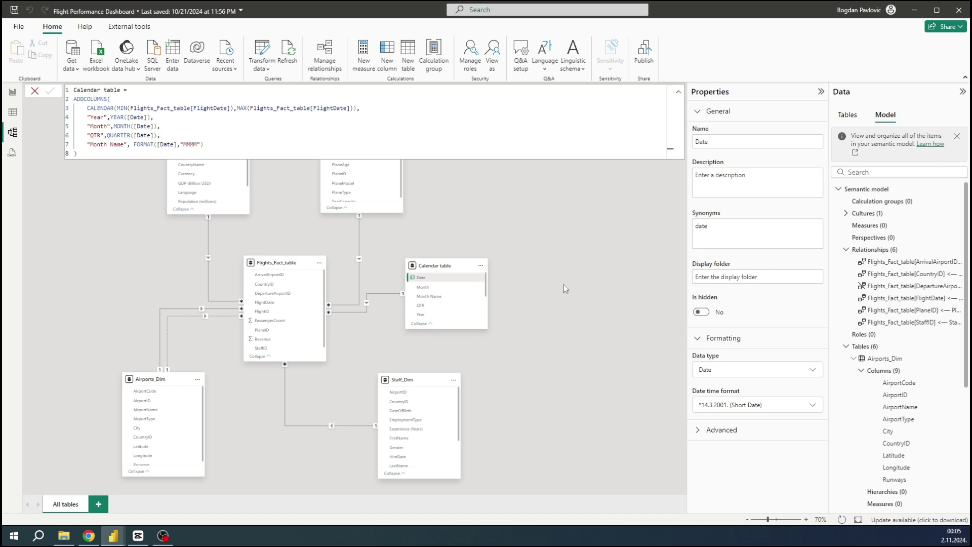
pyautogui.scroll(-3, 456, 299)
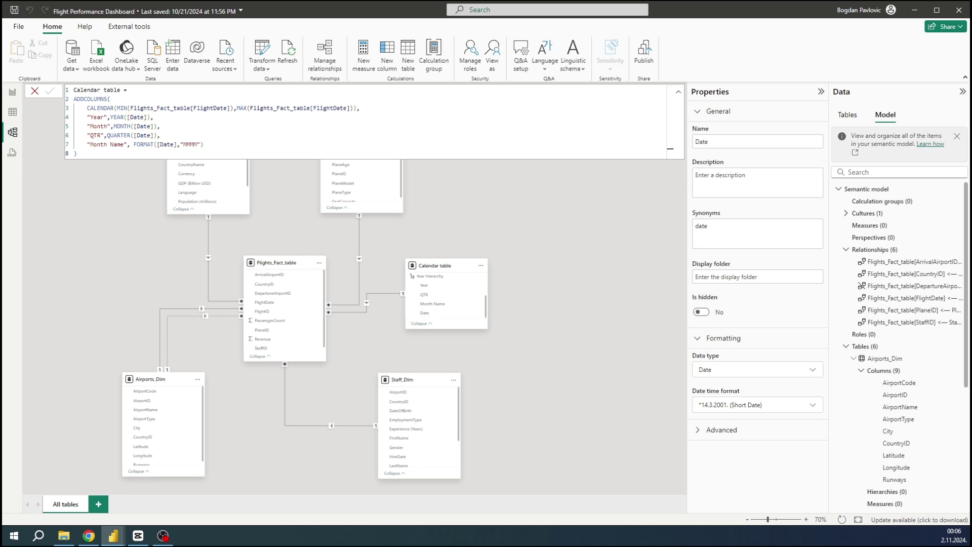
# Step: Add a resized line chart with Year Hierarchy on the X-axis and Revenue on the Y-axis
pyautogui.click(13, 92)
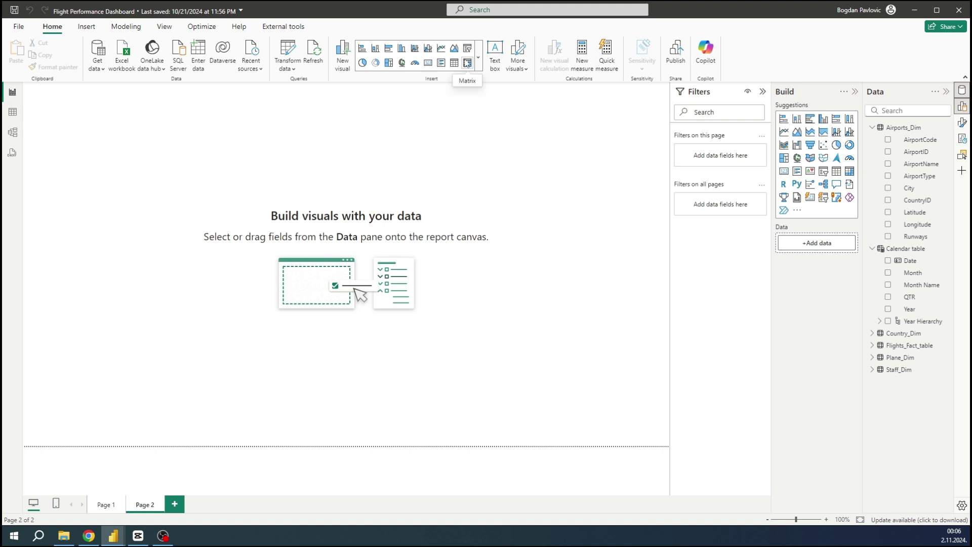
pyautogui.click(441, 48)
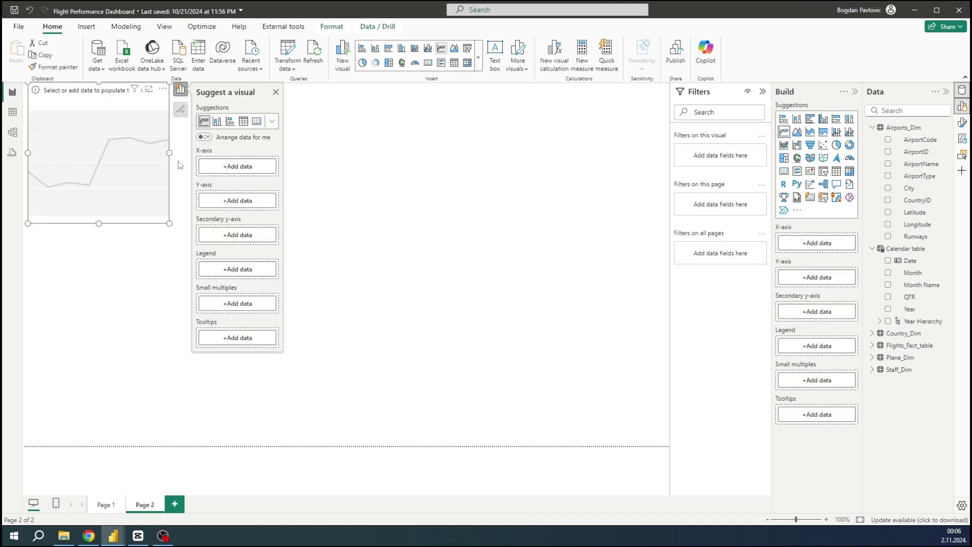
pyautogui.moveTo(136, 163); pyautogui.dragTo(252, 224)
pyautogui.moveTo(285, 286); pyautogui.dragTo(561, 339)
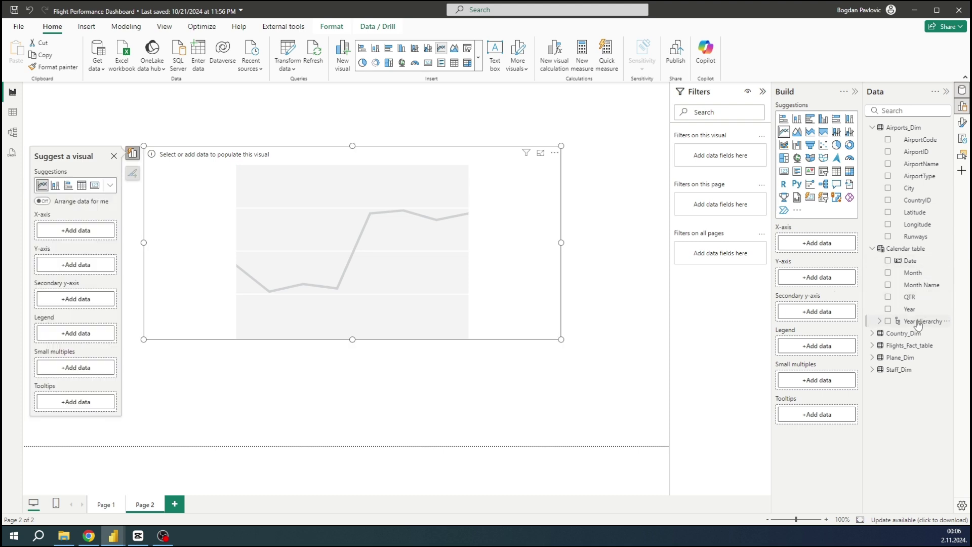
pyautogui.moveTo(916, 324); pyautogui.dragTo(97, 230)
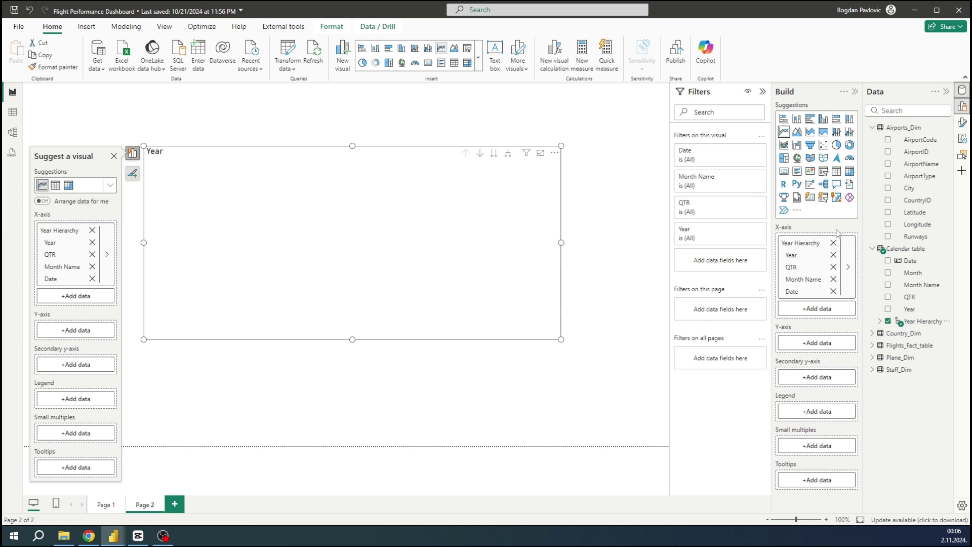
pyautogui.click(875, 129)
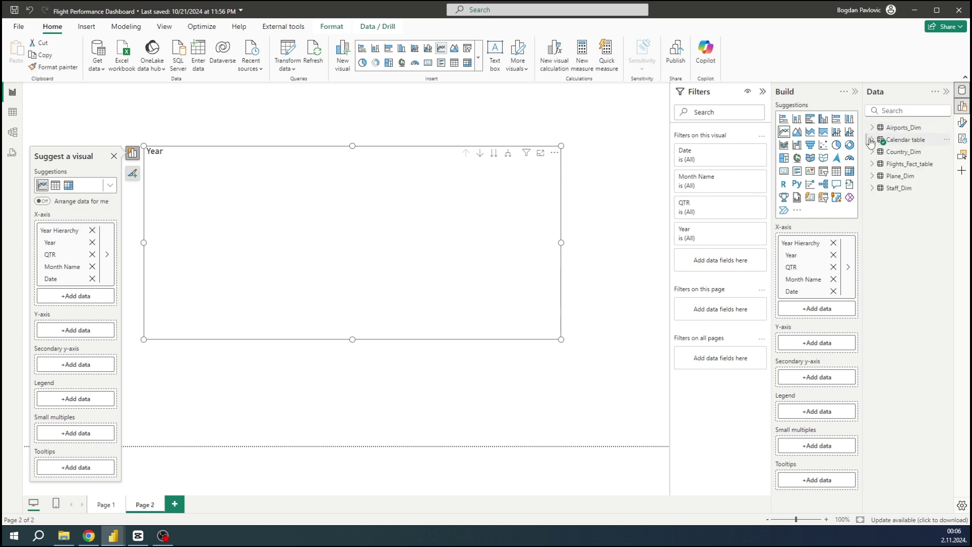
pyautogui.click(873, 165)
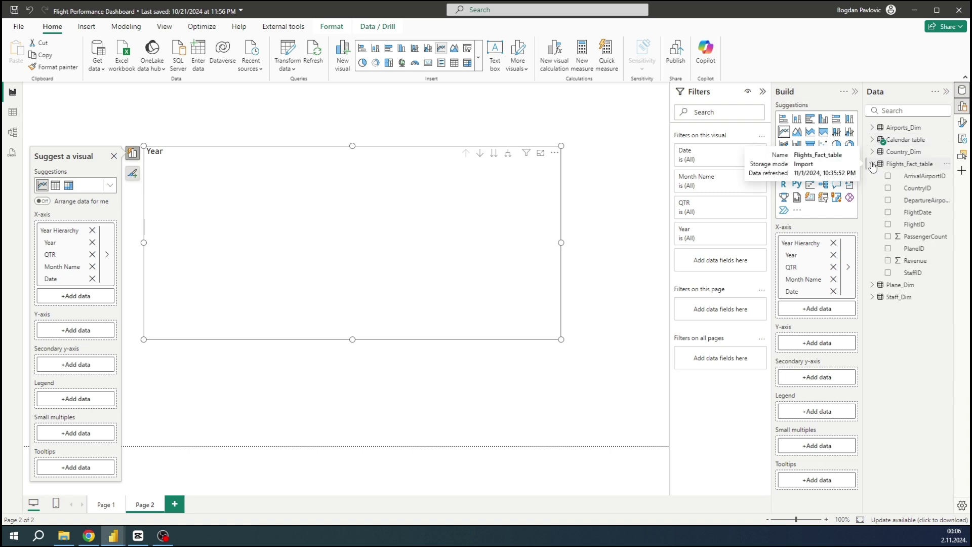
pyautogui.moveTo(912, 260); pyautogui.dragTo(60, 329)
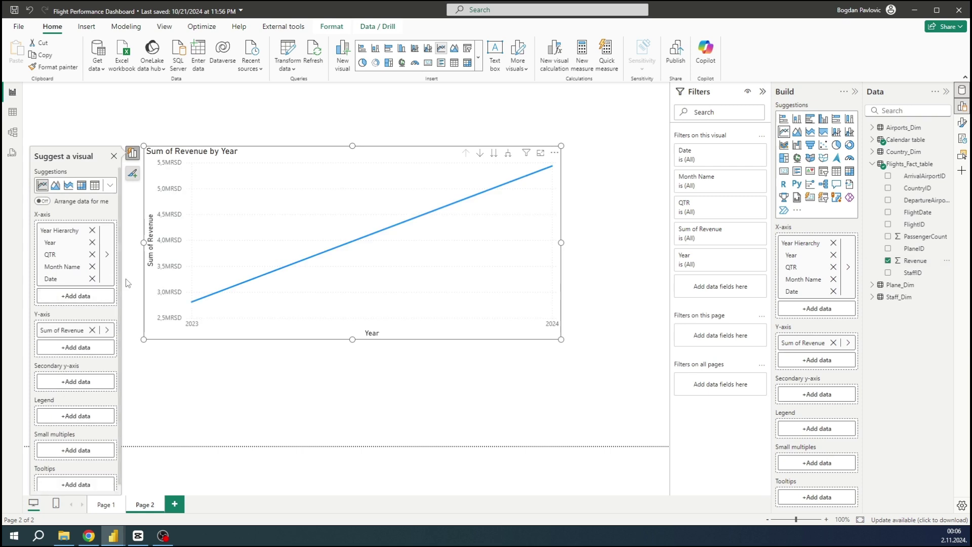
# Step: Drill the chart down from years to quarters and months, then back up to years
pyautogui.moveTo(188, 321)
pyautogui.moveTo(548, 317)
pyautogui.click(494, 153)
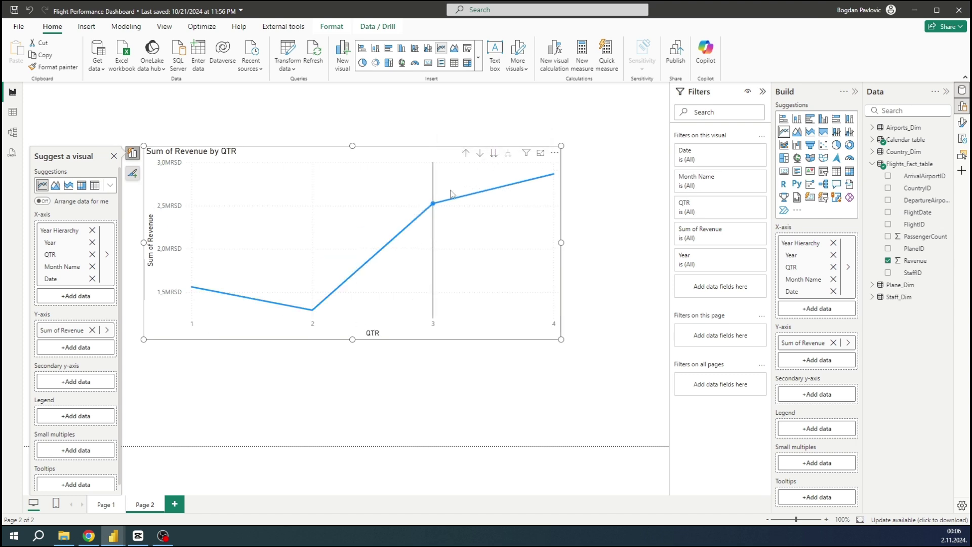
pyautogui.click(495, 154)
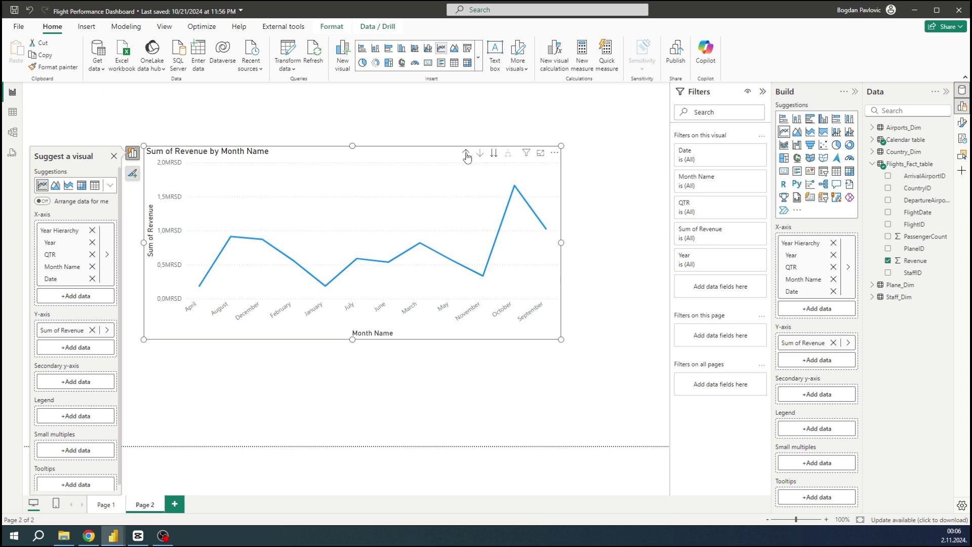
pyautogui.click(466, 153)
pyautogui.click(466, 154)
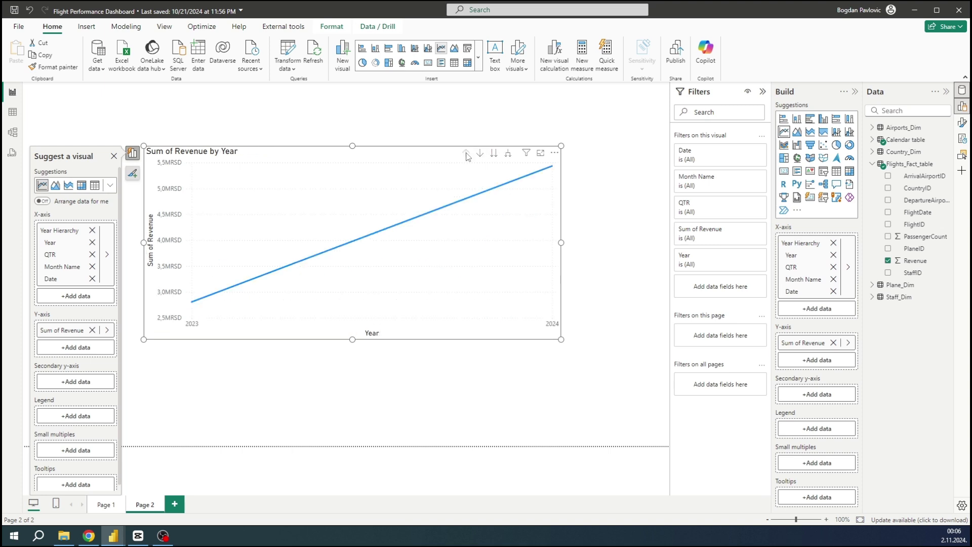
# Step: Deselect the chart and view the Calendar table's 449 rows in Table view
pyautogui.click(598, 233)
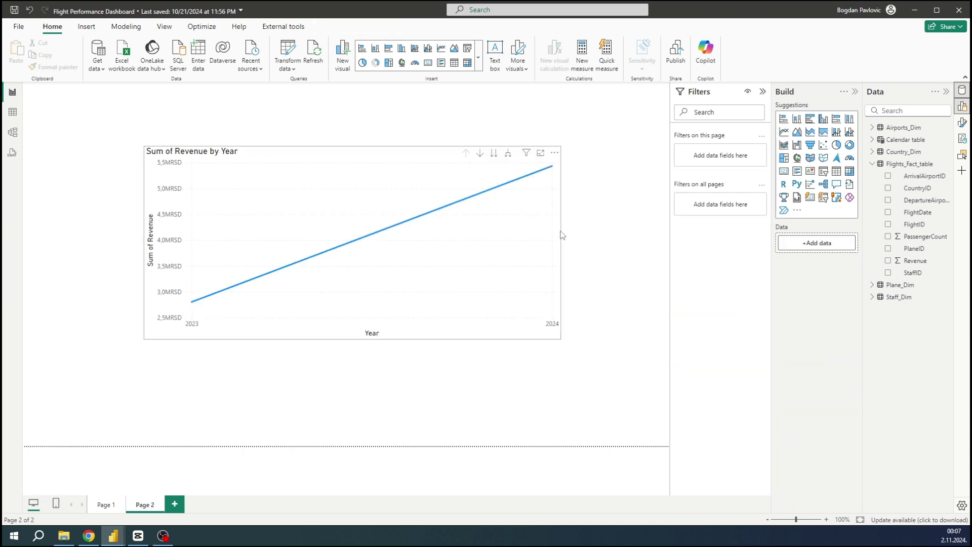
pyautogui.click(13, 112)
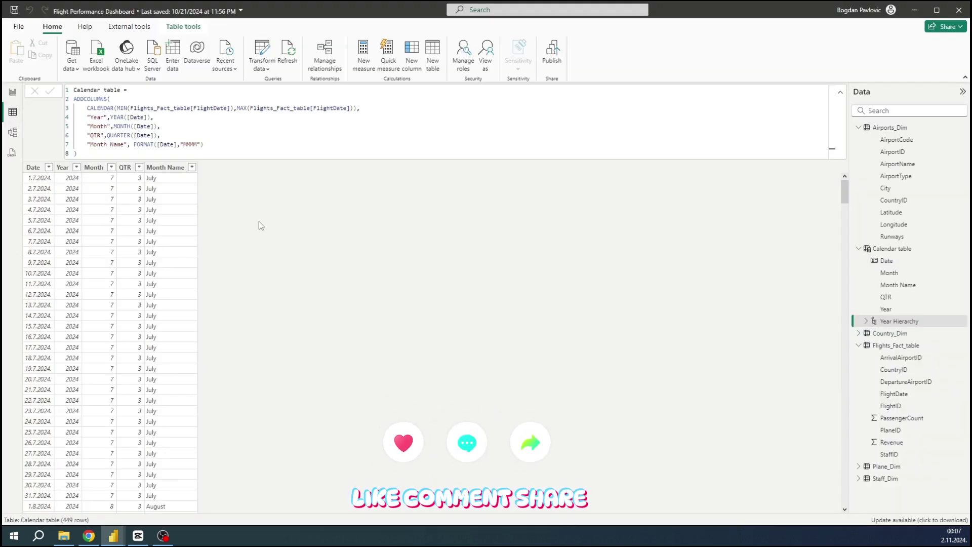